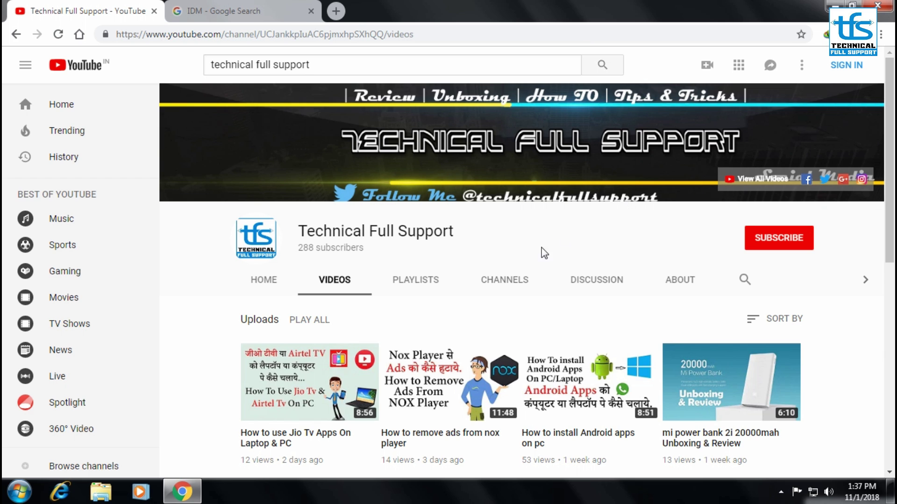
pyautogui.scroll(-3, 514, 280)
pyautogui.scroll(-5, 566, 183)
pyautogui.scroll(7, 565, 183)
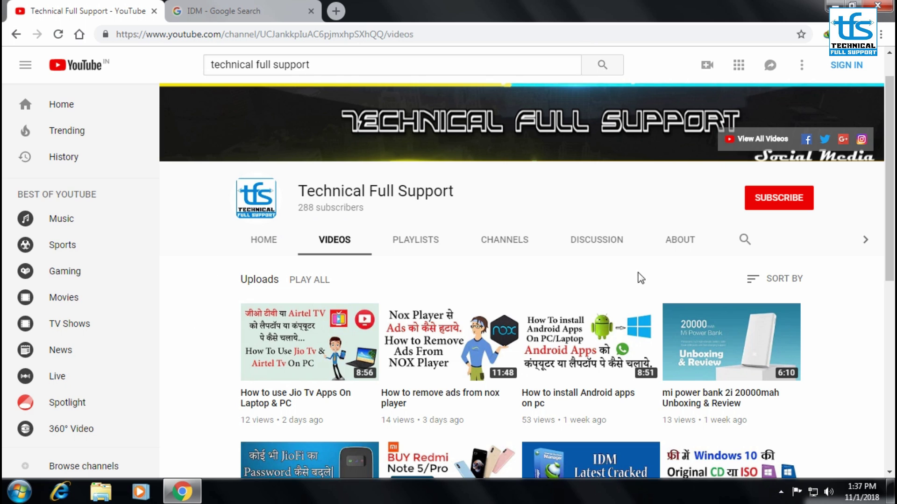
pyautogui.scroll(2, 803, 225)
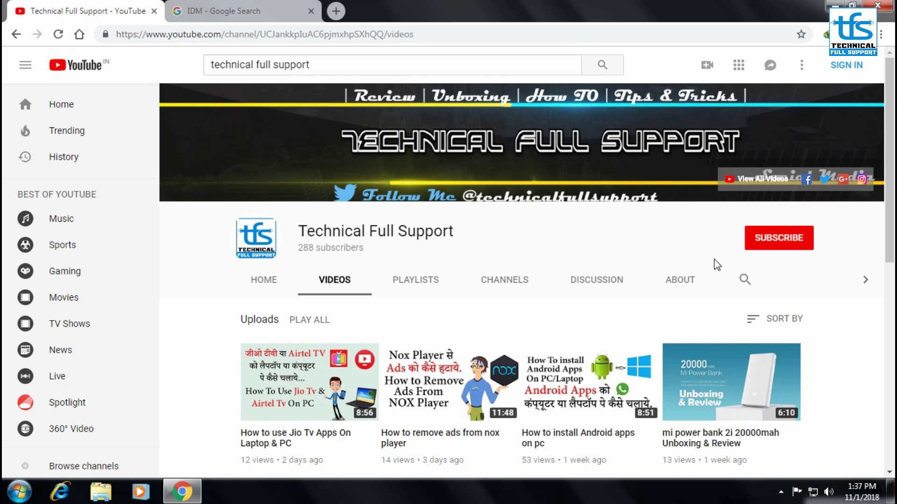
# Open the official Internet Download Manager download page from the IDM search results
pyautogui.click(215, 11)
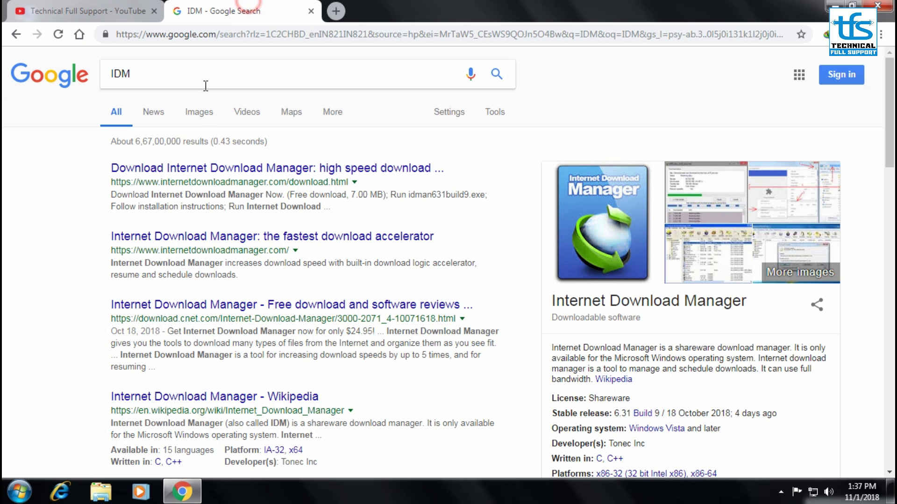
pyautogui.click(163, 72)
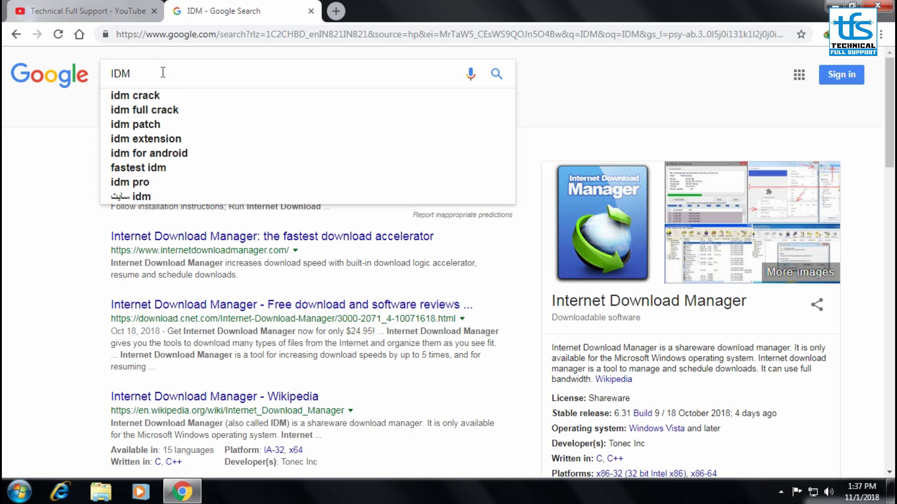
pyautogui.click(20, 181)
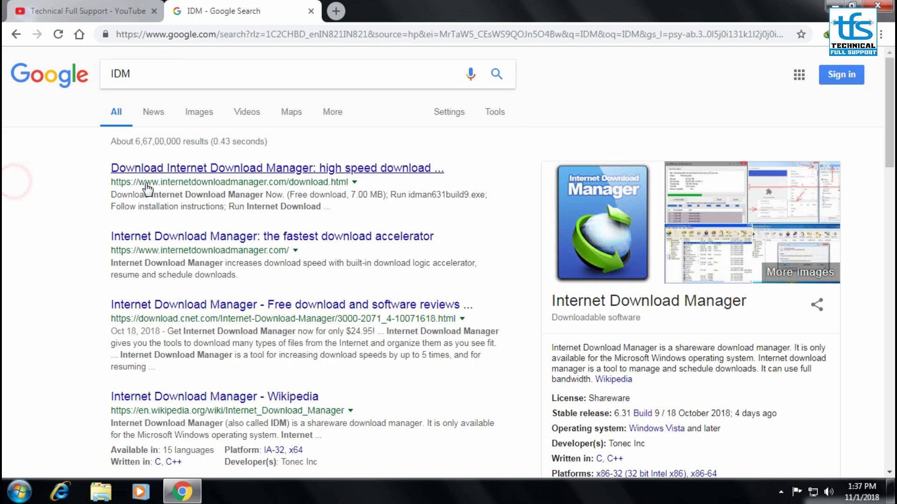
pyautogui.click(324, 176)
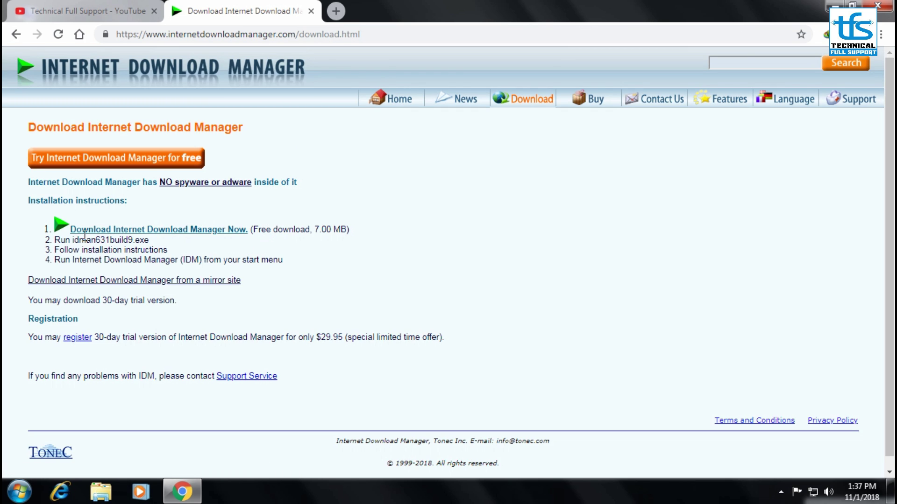
# Download the Internet Download Manager installer idman631build9.exe and launch it from the download list
pyautogui.click(197, 229)
pyautogui.click(430, 308)
pyautogui.click(780, 490)
pyautogui.doubleClick(800, 404)
pyautogui.doubleClick(316, 189)
pyautogui.click(486, 365)
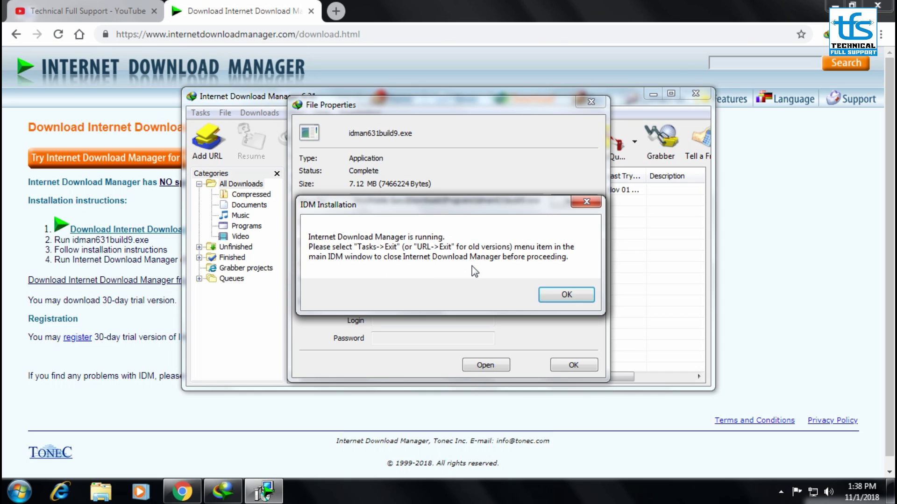
# Dismiss the running-program notice, accept the license agreement and start installing Internet Download Manager with the default settings
pyautogui.click(579, 296)
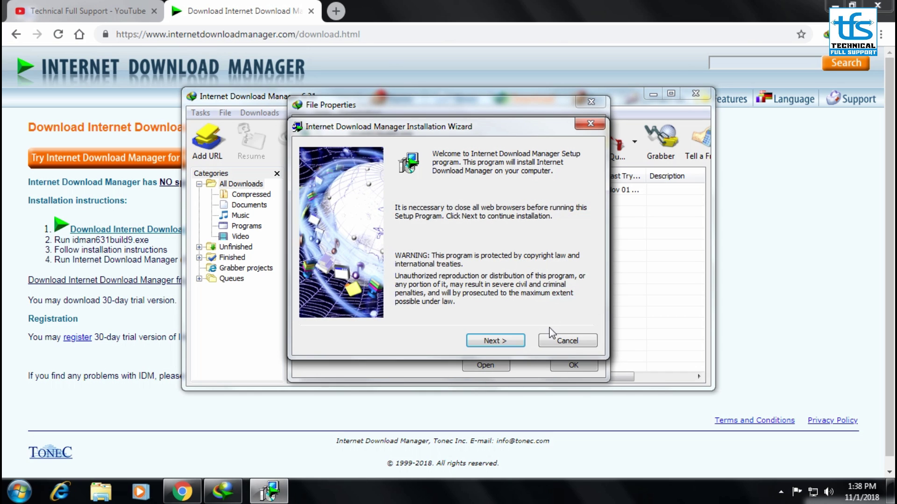
pyautogui.click(508, 345)
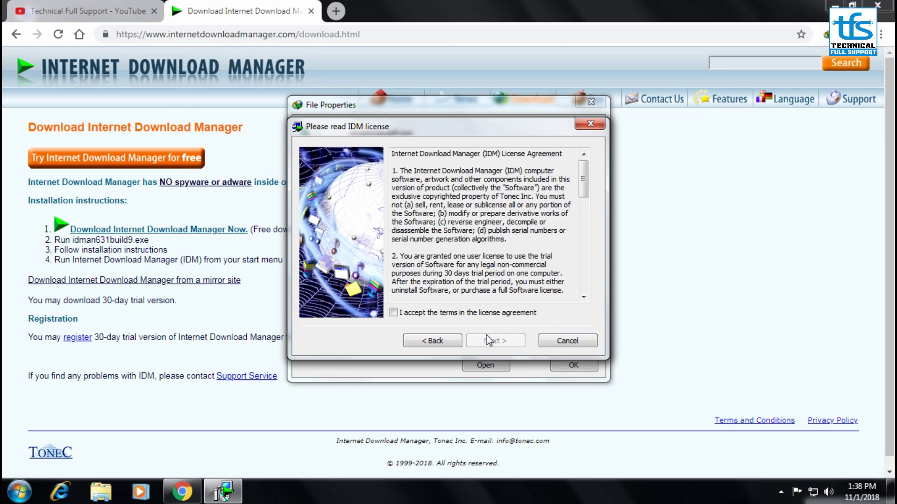
pyautogui.click(429, 315)
pyautogui.click(495, 341)
pyautogui.click(509, 345)
pyautogui.click(508, 344)
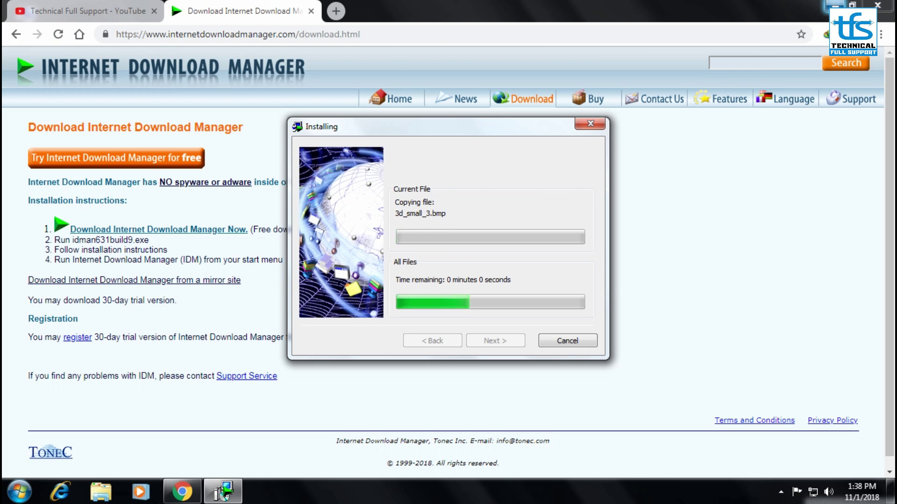
# Minimize the browser, reposition the installer window on the desktop and finish the Internet Download Manager installation
pyautogui.click(834, 5)
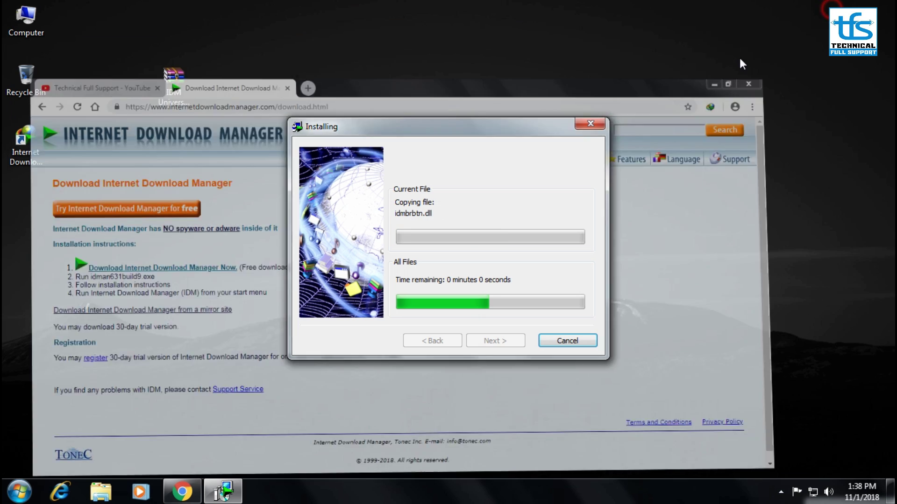
pyautogui.moveTo(435, 130); pyautogui.dragTo(304, 153)
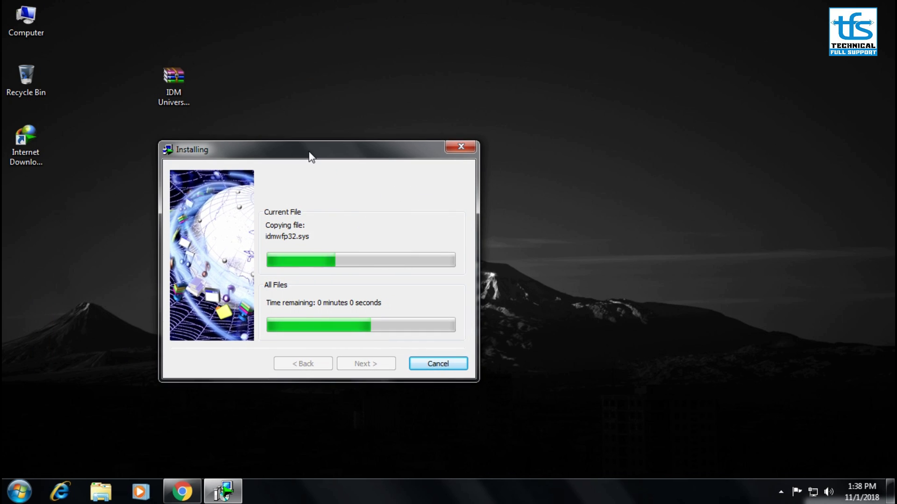
pyautogui.moveTo(226, 152); pyautogui.dragTo(216, 73)
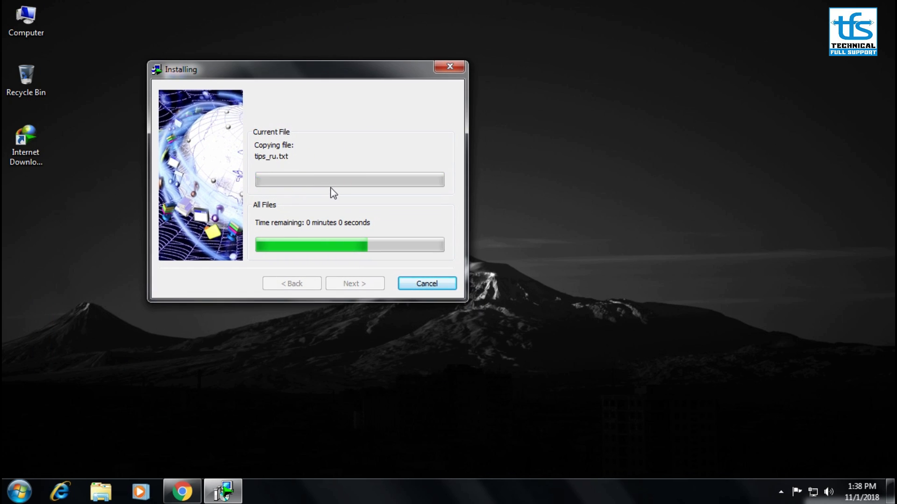
pyautogui.rightClick(655, 88)
pyautogui.click(671, 124)
pyautogui.moveTo(297, 75); pyautogui.dragTo(357, 75)
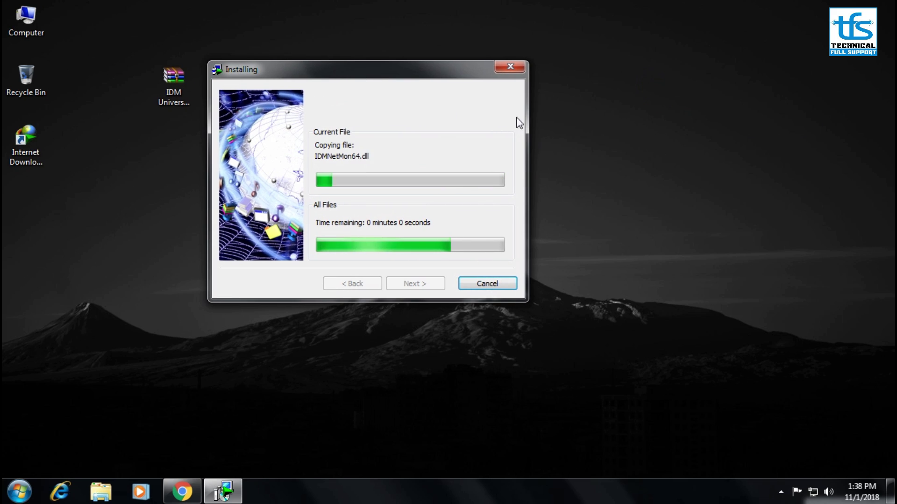
pyautogui.rightClick(612, 87)
pyautogui.click(628, 124)
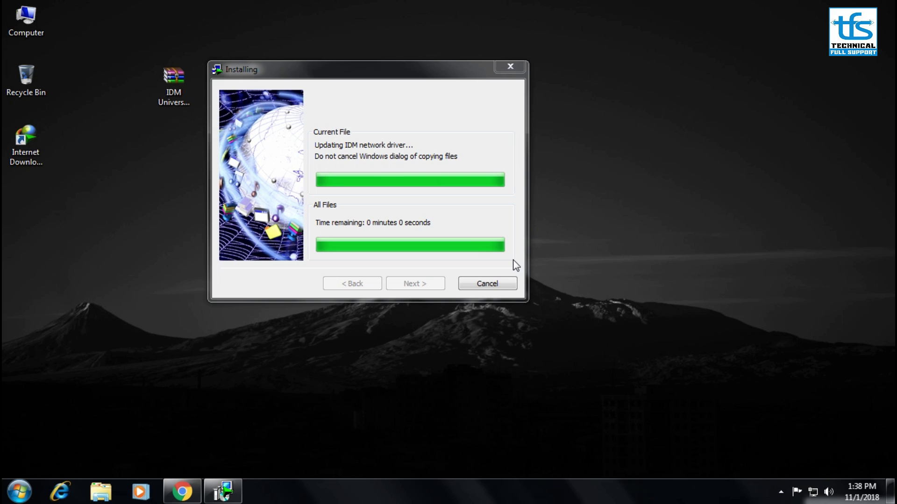
pyautogui.click(425, 285)
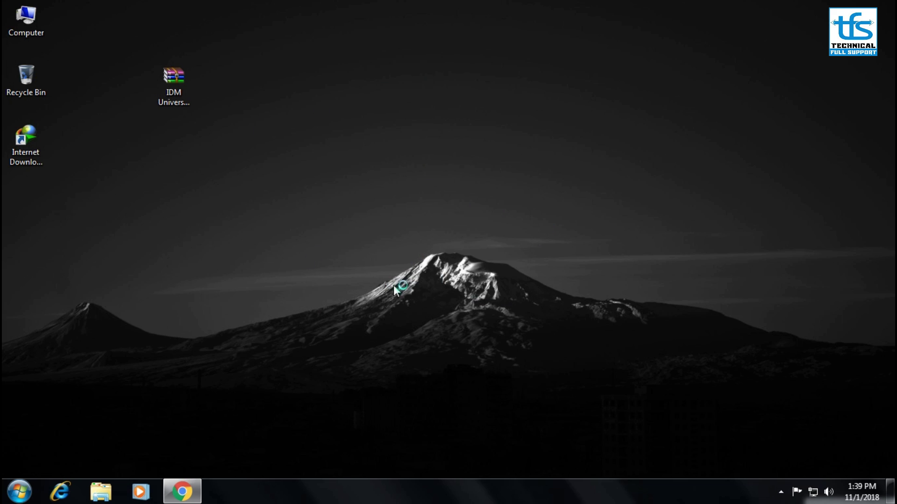
# Open the Internet Download Manager main window and delete idman631build9.exe from the download list
pyautogui.click(780, 494)
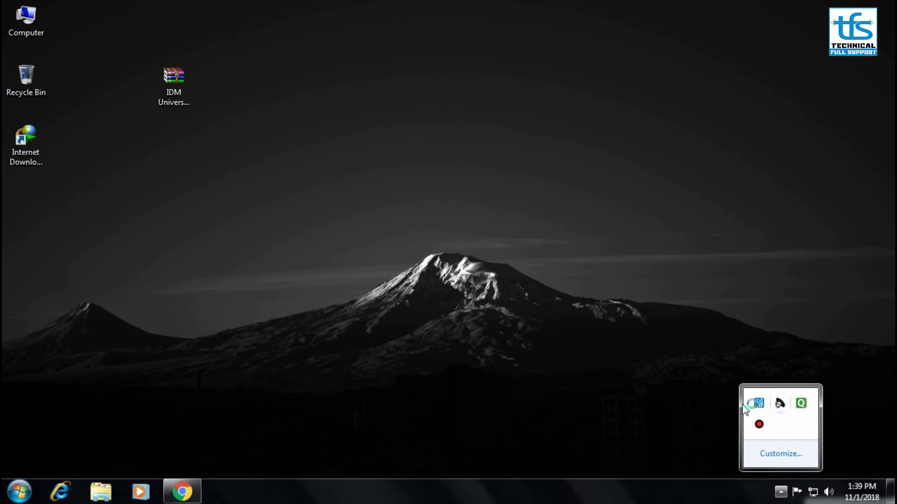
pyautogui.click(517, 315)
pyautogui.doubleClick(34, 165)
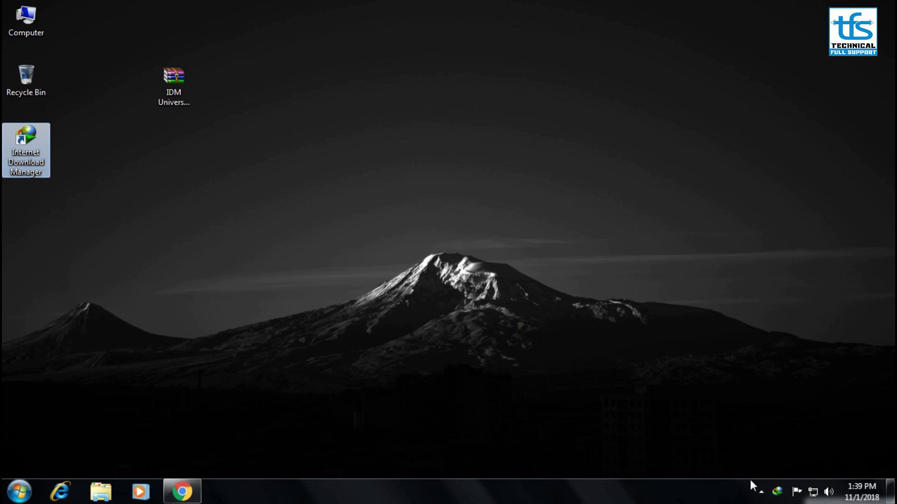
pyautogui.doubleClick(777, 492)
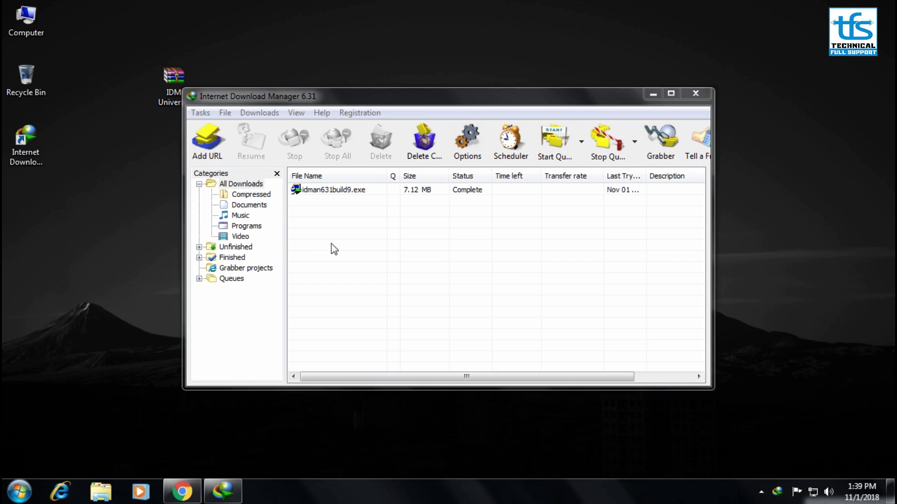
pyautogui.click(344, 190)
pyautogui.click(380, 140)
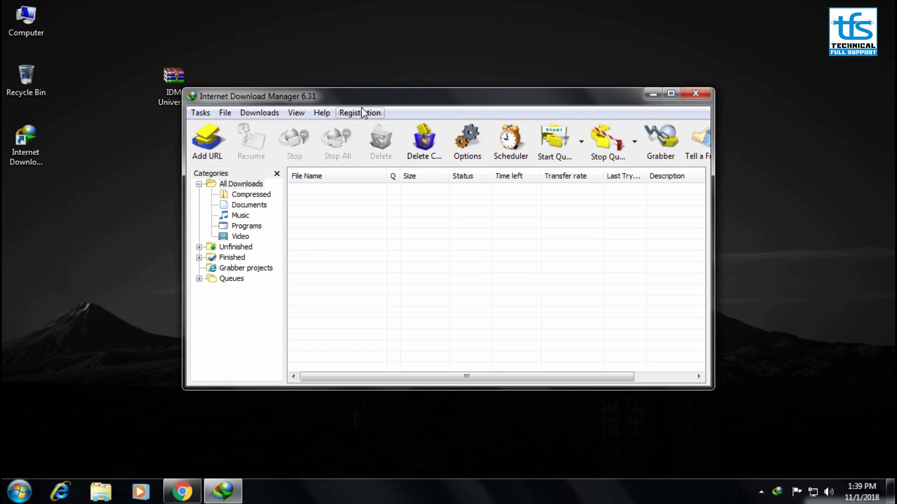
# Reopen Internet Download Manager and view its registration form, leaving it without entering any details
pyautogui.click(683, 94)
pyautogui.doubleClick(26, 142)
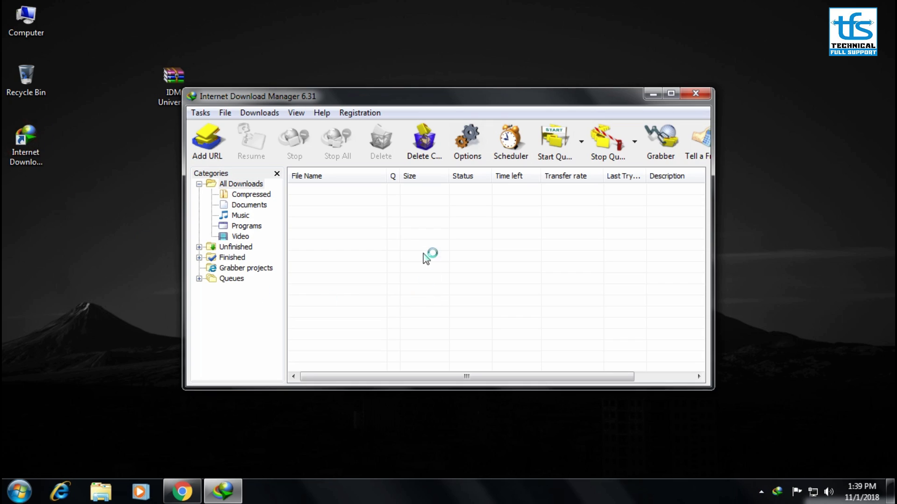
pyautogui.click(360, 112)
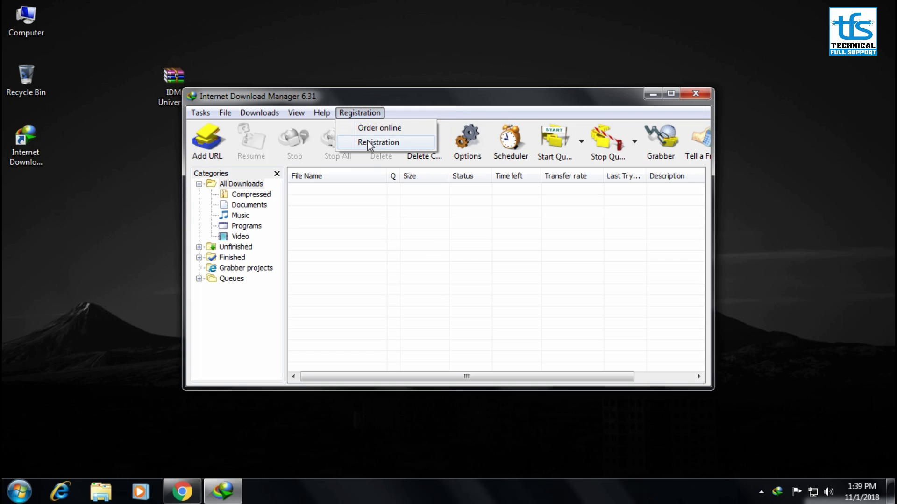
pyautogui.click(384, 144)
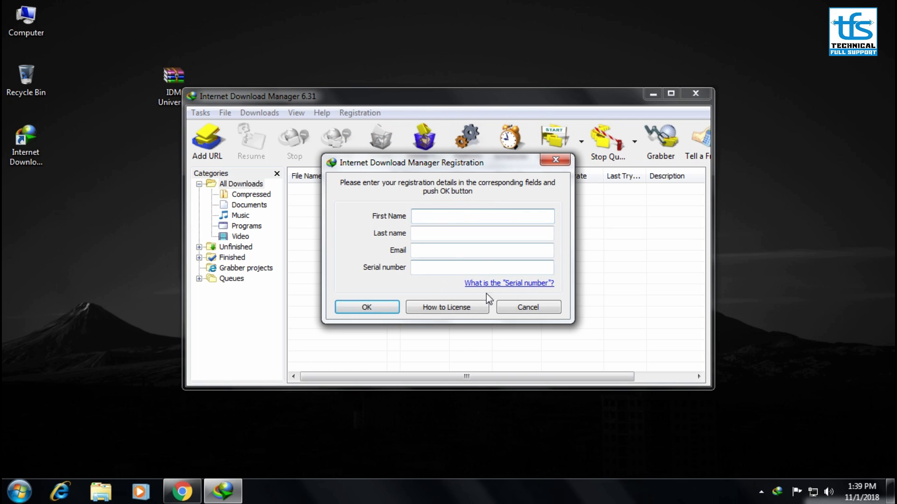
pyautogui.click(537, 306)
# View the program's version and license information in the About dialog and check for updates
pyautogui.click(360, 113)
pyautogui.click(295, 97)
pyautogui.click(322, 113)
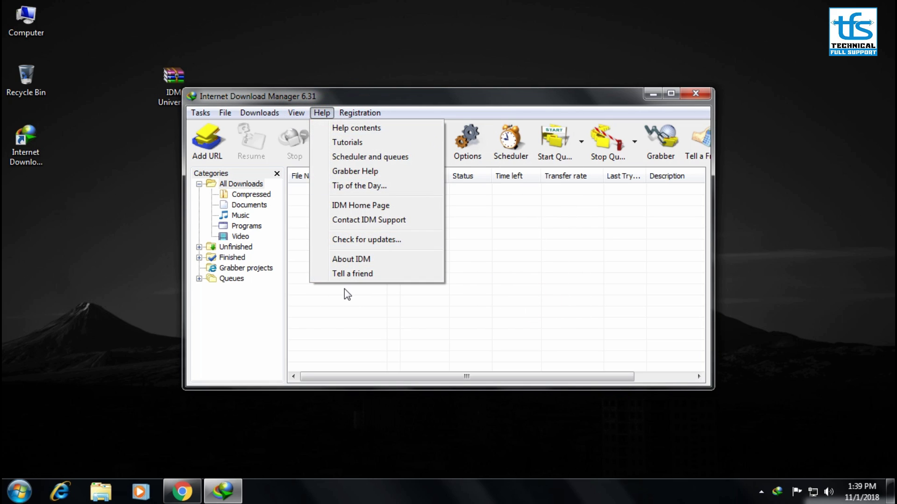
pyautogui.click(350, 256)
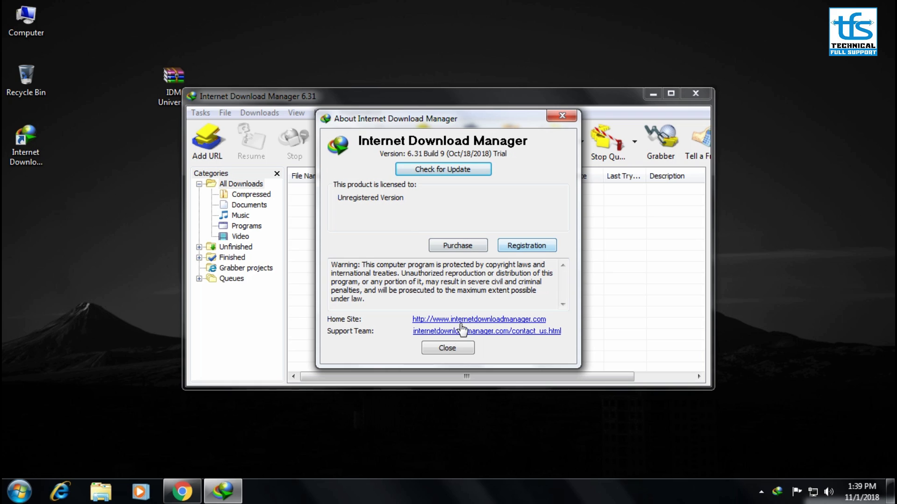
pyautogui.click(439, 173)
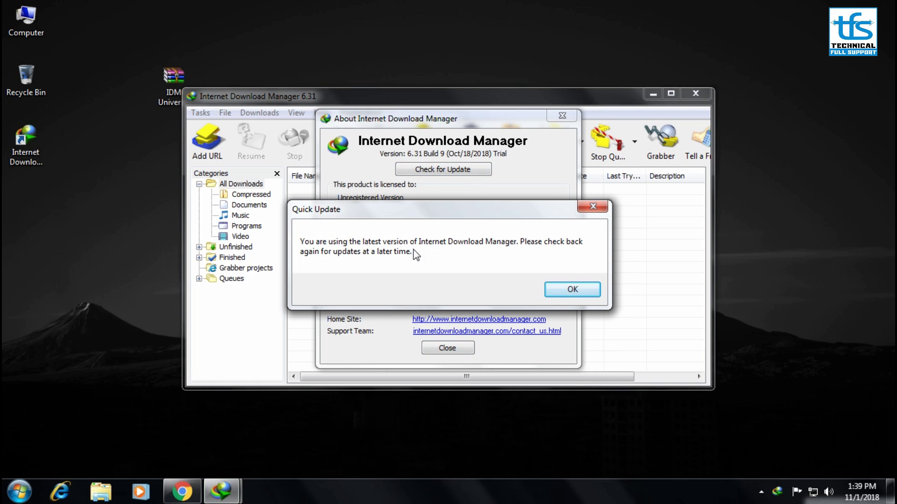
pyautogui.click(589, 292)
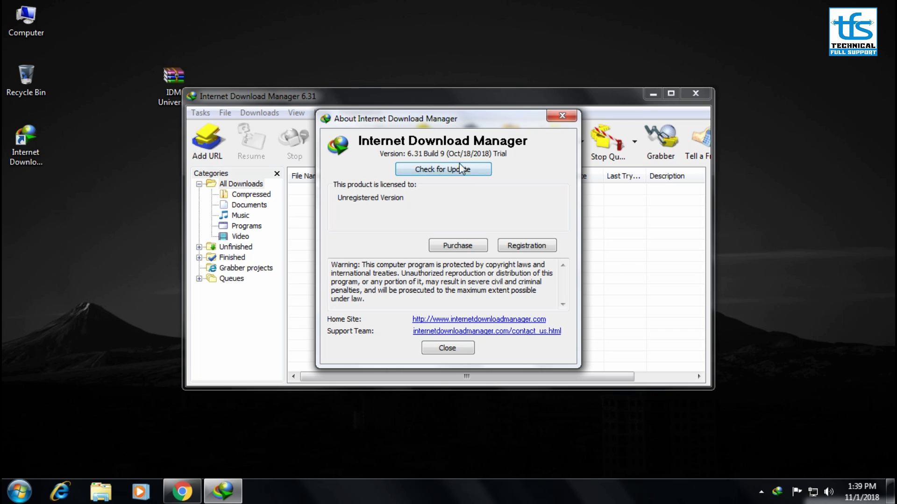
pyautogui.click(562, 117)
# View the registration form once more and close the Internet Download Manager window
pyautogui.click(369, 114)
pyautogui.click(386, 143)
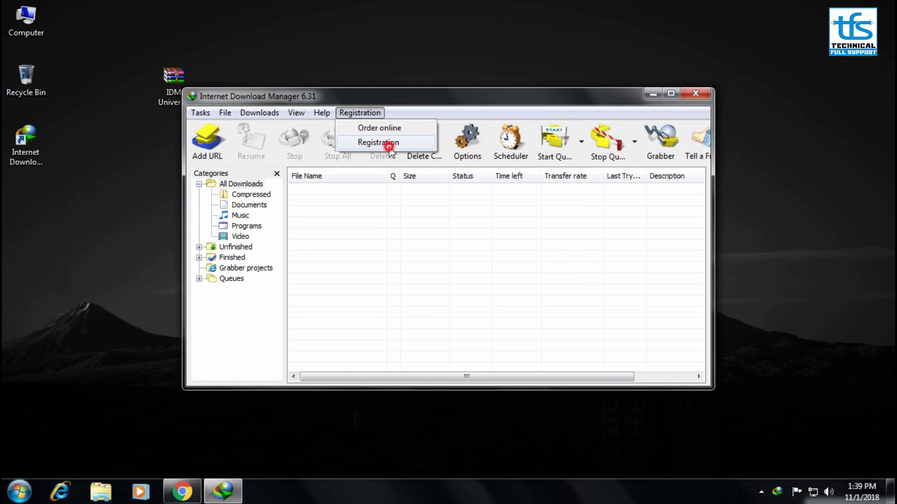
pyautogui.click(559, 160)
pyautogui.moveTo(491, 96); pyautogui.dragTo(626, 79)
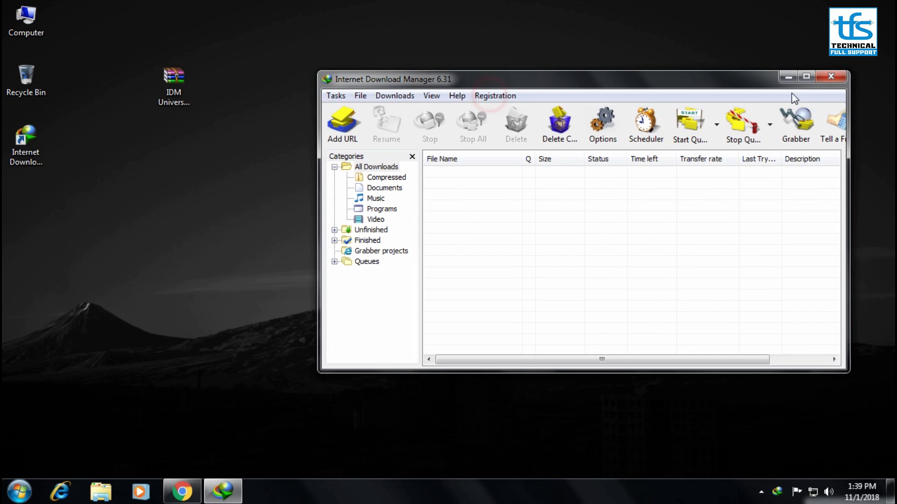
pyautogui.click(829, 77)
# Move the IDM Universal Patch archive to the upper middle of the desktop and inspect its contents in WinRAR
pyautogui.rightClick(205, 147)
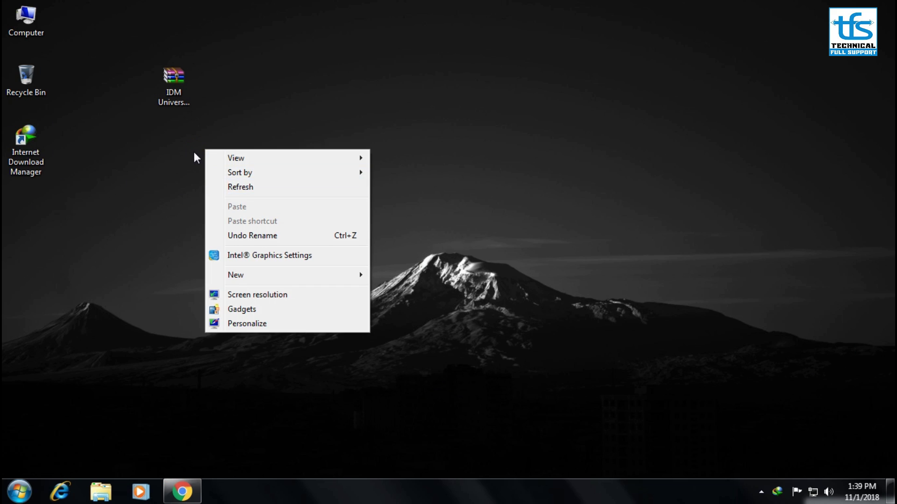
pyautogui.click(173, 97)
pyautogui.moveTo(172, 98); pyautogui.dragTo(369, 97)
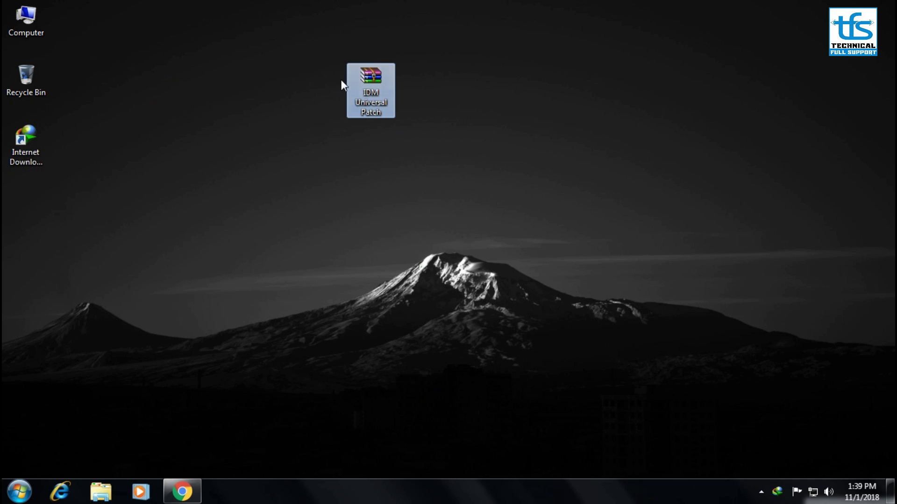
pyautogui.doubleClick(378, 88)
pyautogui.click(265, 221)
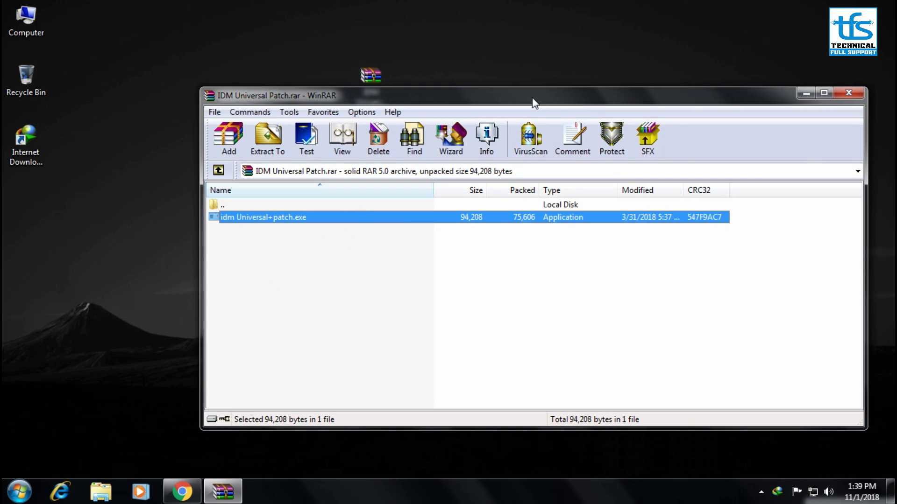
pyautogui.click(848, 93)
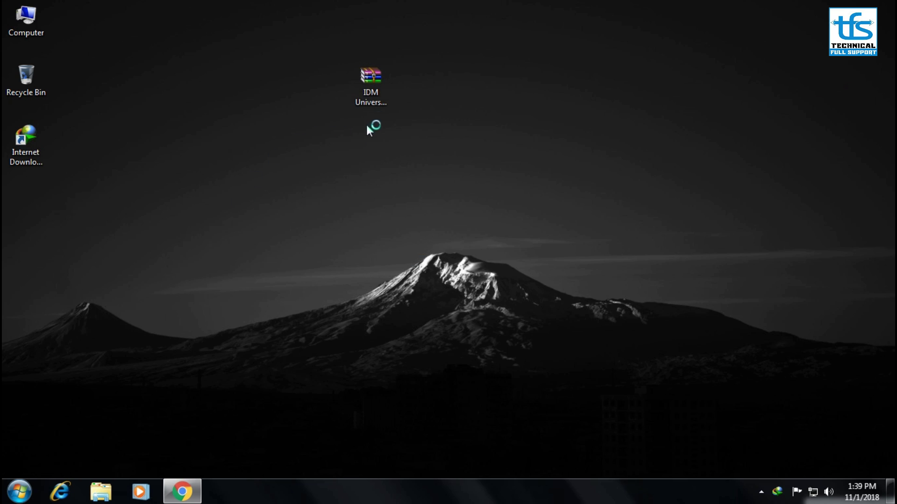
# Decline the Quick Heal full system scan and reposition the IDM Universal Patch archive on the desktop
pyautogui.press('F2')
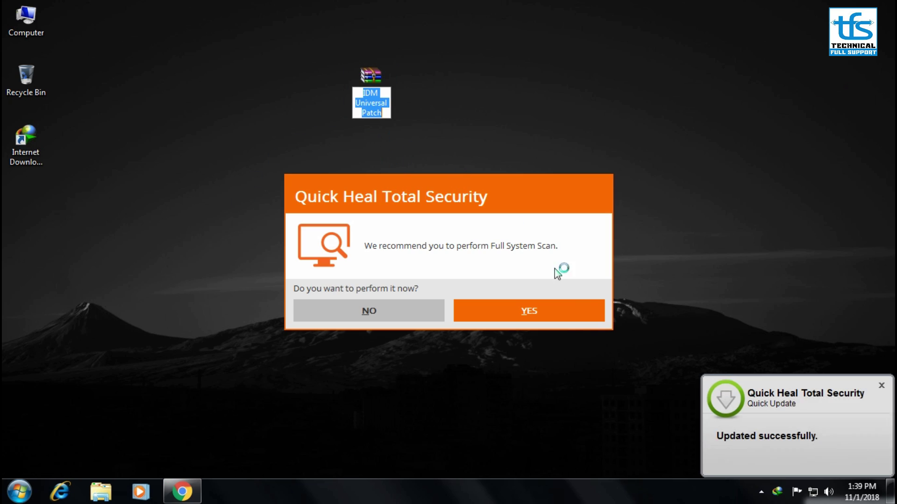
pyautogui.click(397, 315)
pyautogui.moveTo(369, 105); pyautogui.dragTo(311, 126)
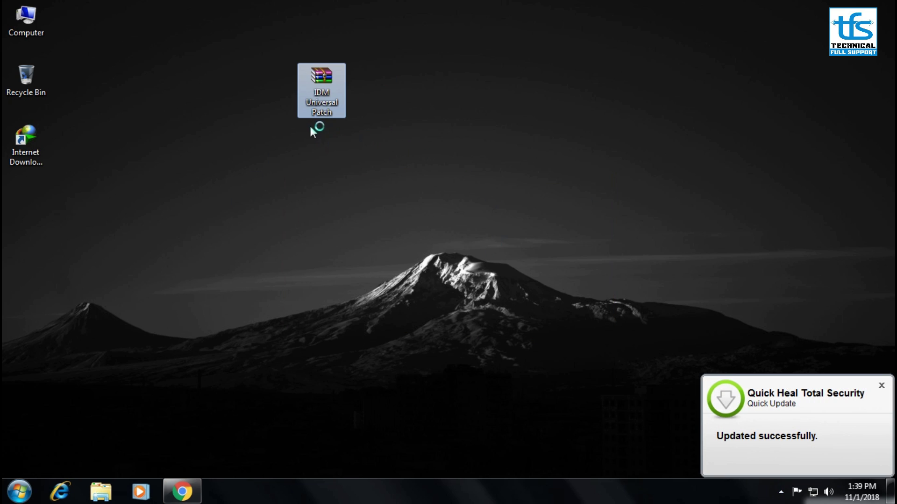
# Dismiss the update notification and disable Quick Heal virus protection with the option "Turn on after 15 minutes"
pyautogui.click(878, 388)
pyautogui.click(780, 493)
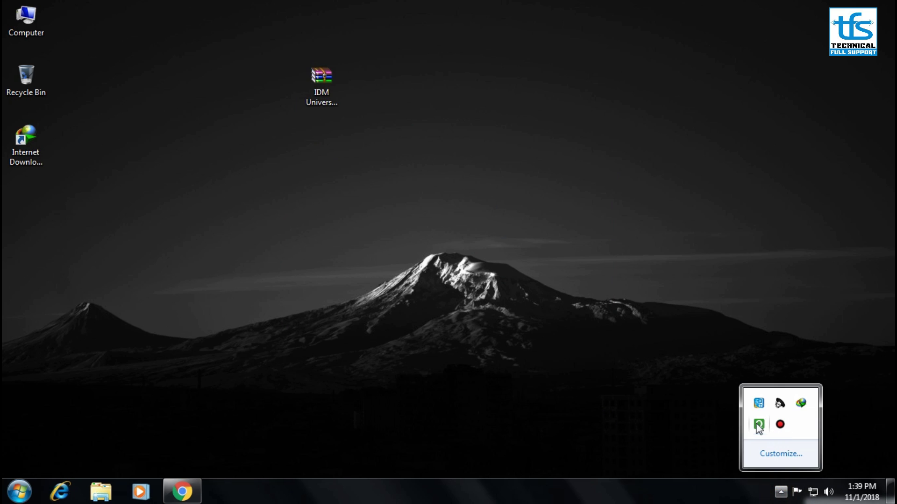
pyautogui.rightClick(759, 426)
pyautogui.click(767, 351)
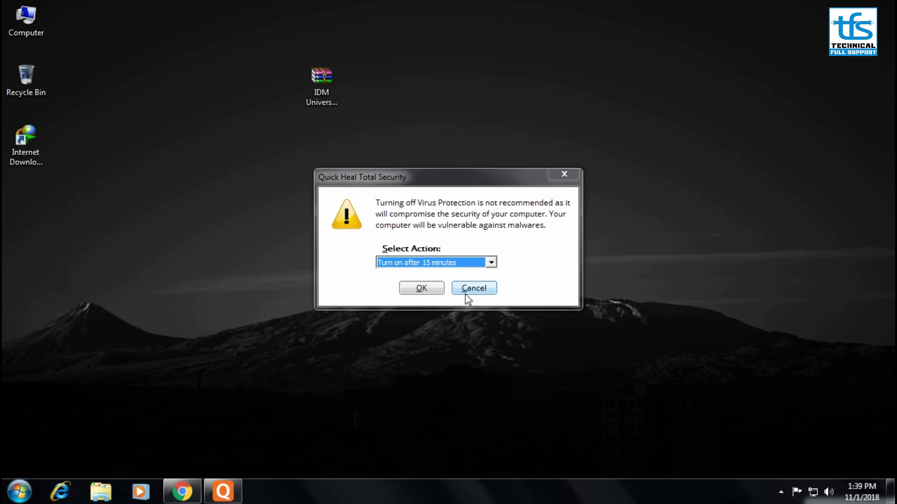
pyautogui.click(421, 288)
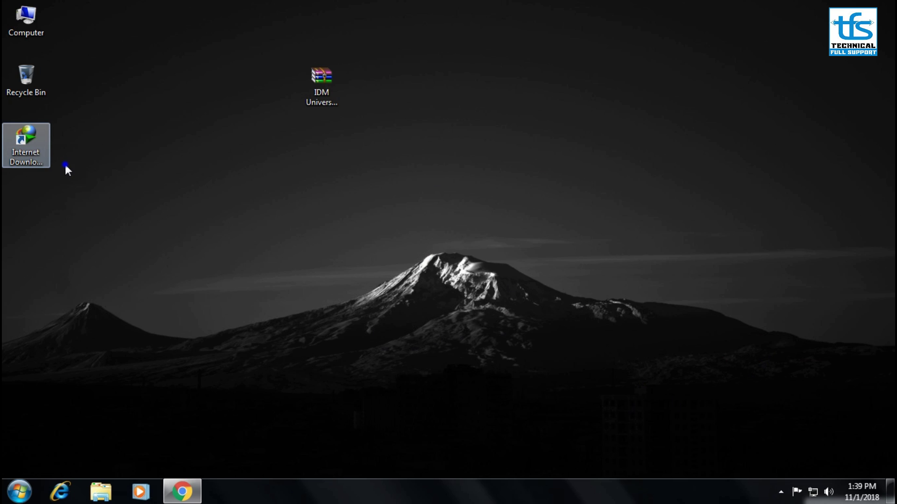
# Decline submitting the quarantined files to the Quick Heal research lab
pyautogui.rightClick(38, 149)
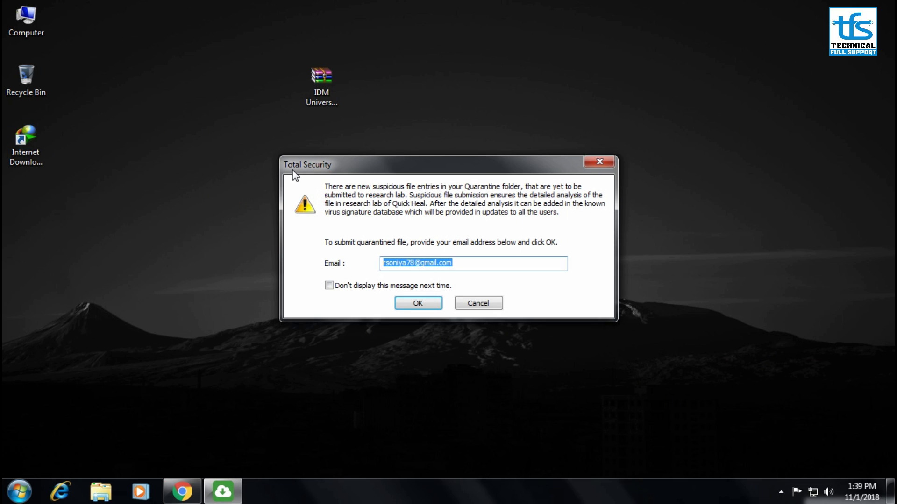
pyautogui.click(478, 304)
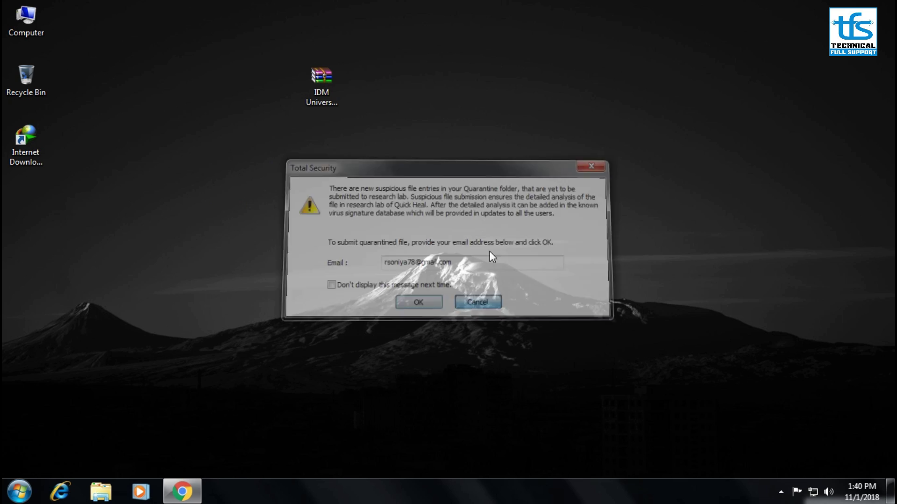
pyautogui.rightClick(37, 150)
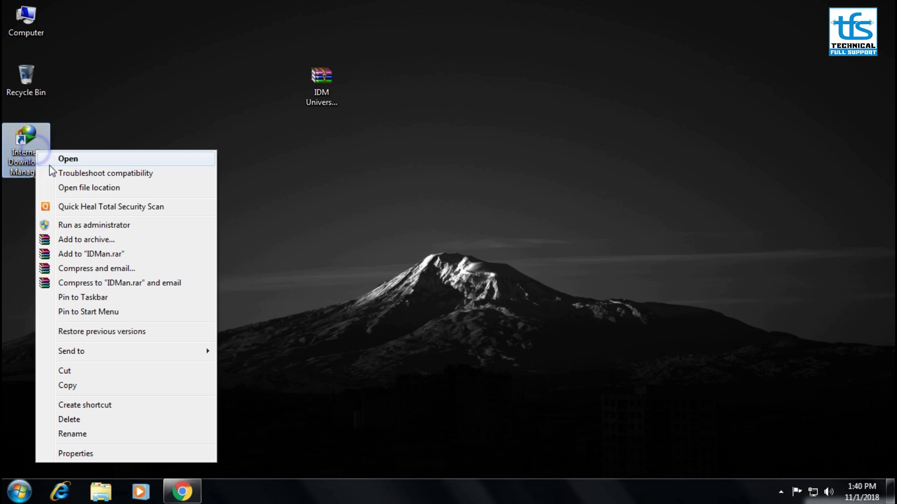
pyautogui.click(135, 123)
# Open the file location of the Internet Download Manager shortcut and move the folder window clear of the desktop archive
pyautogui.rightClick(23, 142)
pyautogui.rightClick(21, 141)
pyautogui.click(76, 178)
pyautogui.moveTo(420, 7); pyautogui.dragTo(630, 45)
pyautogui.click(18, 140)
pyautogui.rightClick(18, 140)
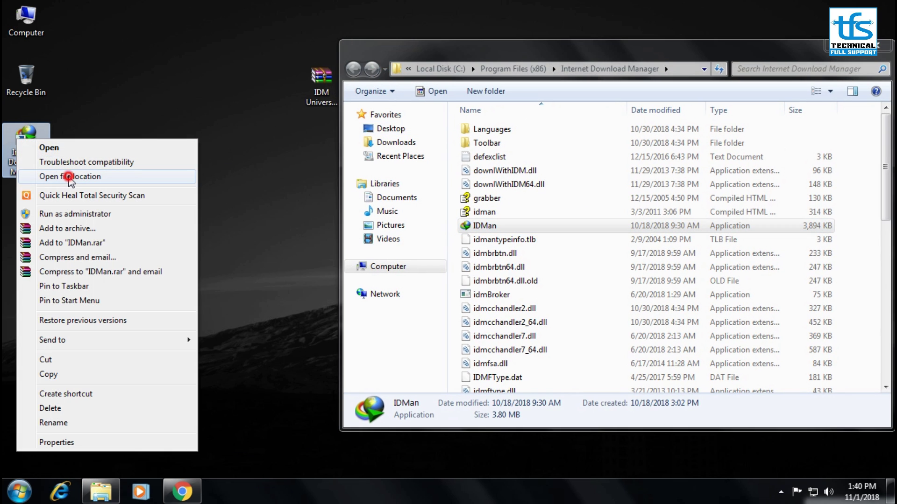
pyautogui.click(69, 177)
pyautogui.moveTo(651, 55); pyautogui.dragTo(679, 31)
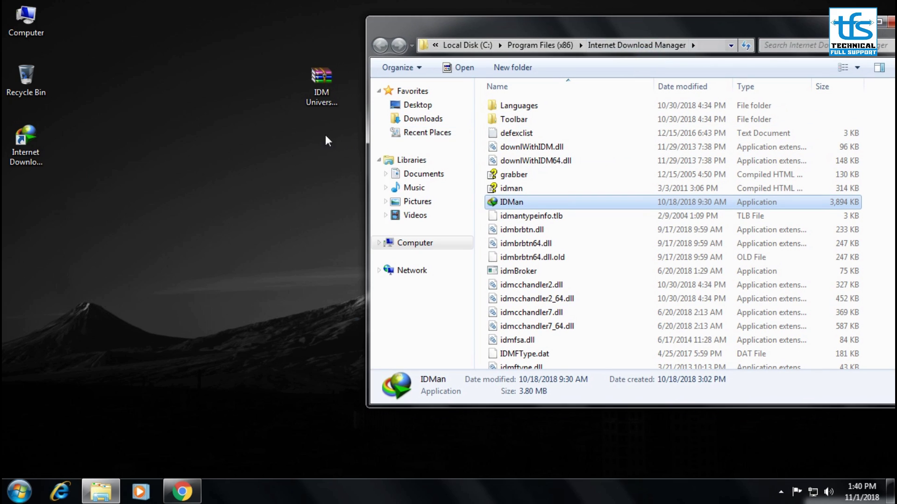
# Extract idm Universal+patch.exe from the IDM Universal Patch archive into the Internet Download Manager folder with administrator permission, and close the archive
pyautogui.doubleClick(321, 83)
pyautogui.moveTo(409, 99); pyautogui.dragTo(170, 73)
pyautogui.moveTo(628, 246); pyautogui.dragTo(322, 253)
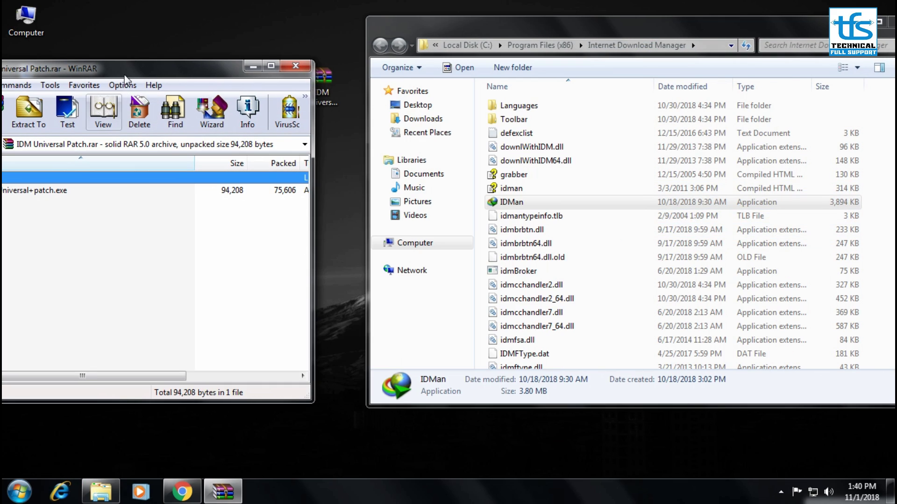
pyautogui.moveTo(140, 70); pyautogui.dragTo(209, 66)
pyautogui.moveTo(91, 185); pyautogui.dragTo(632, 256)
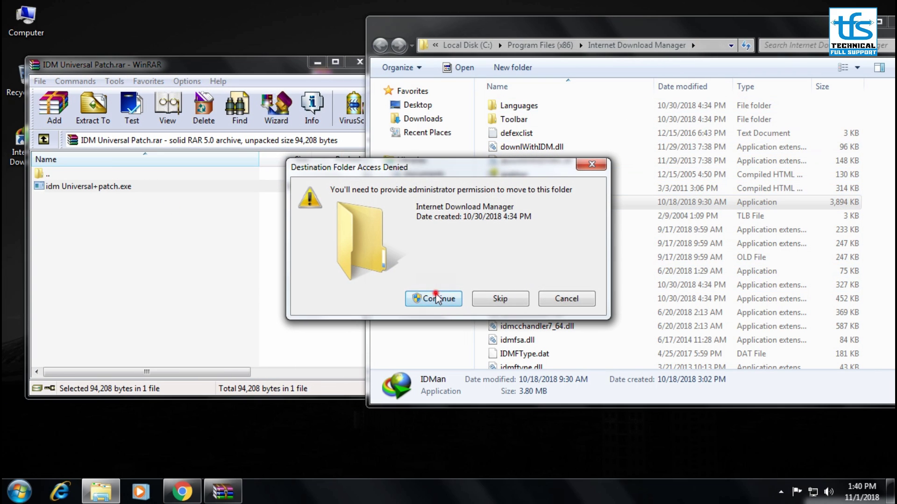
pyautogui.click(436, 299)
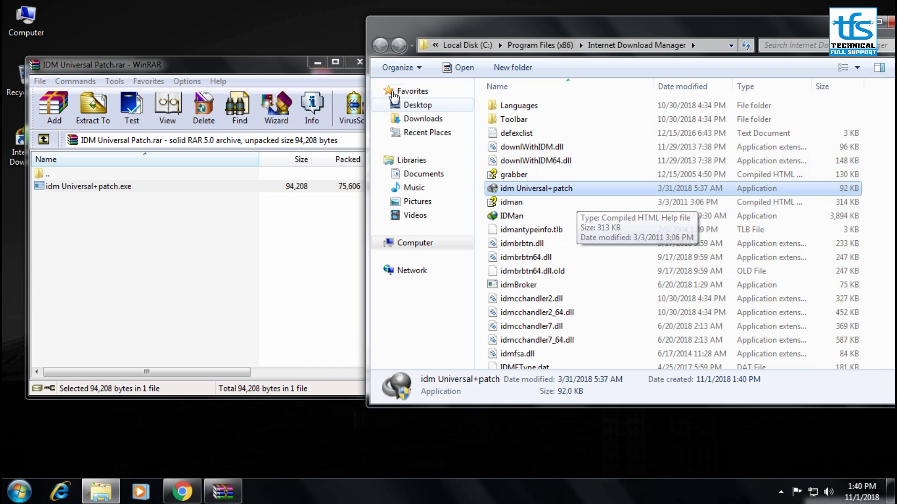
pyautogui.click(359, 62)
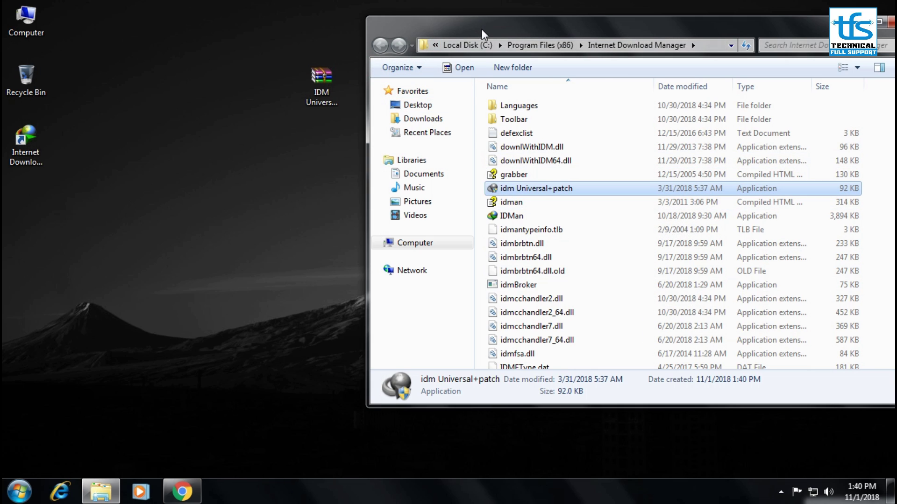
# Run idm Universal+patch as administrator and try to patch IDMan.exe, retrying access to the file once and declining the second retry
pyautogui.click(601, 192)
pyautogui.rightClick(527, 189)
pyautogui.click(517, 189)
pyautogui.rightClick(518, 188)
pyautogui.click(548, 208)
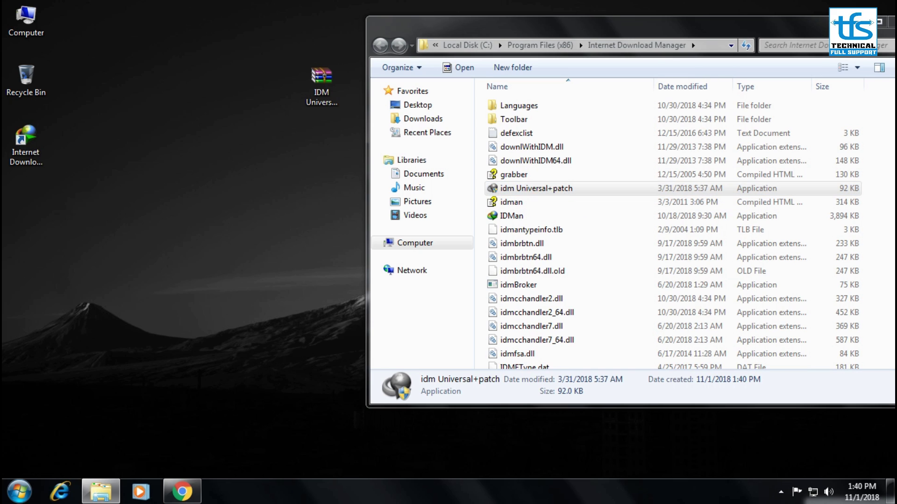
pyautogui.moveTo(430, 154); pyautogui.dragTo(466, 107)
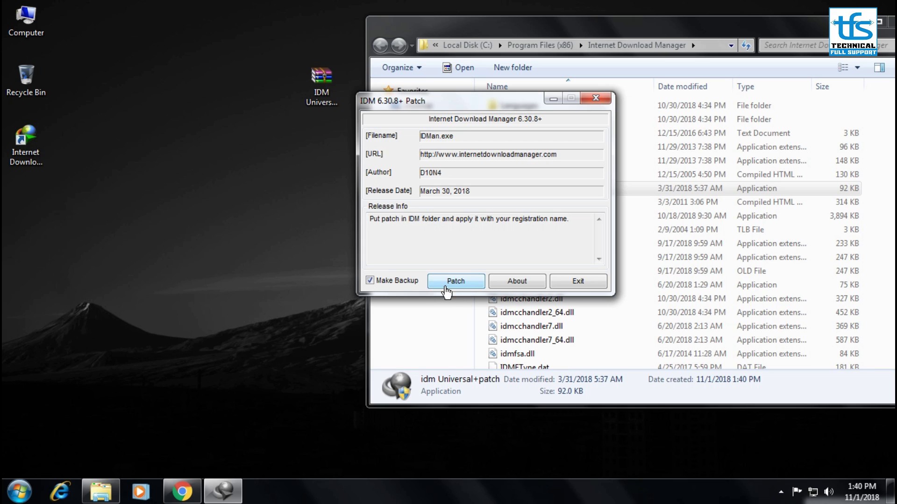
pyautogui.click(461, 285)
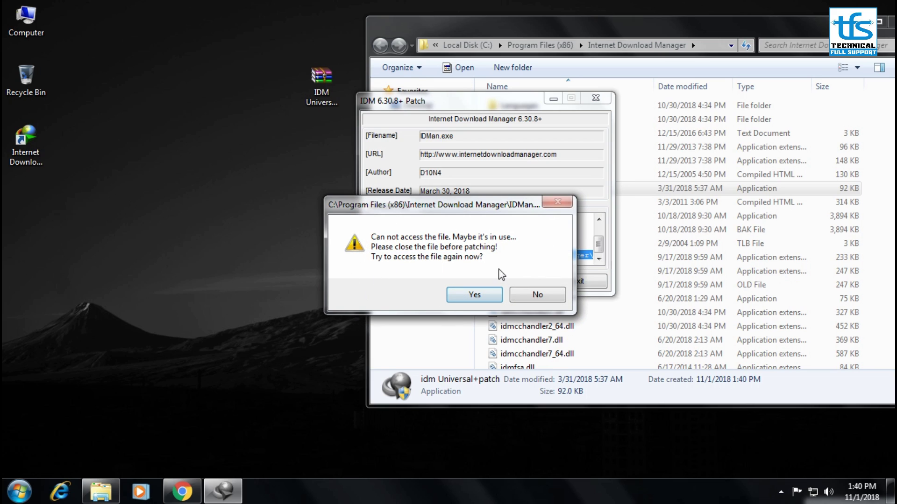
pyautogui.click(472, 299)
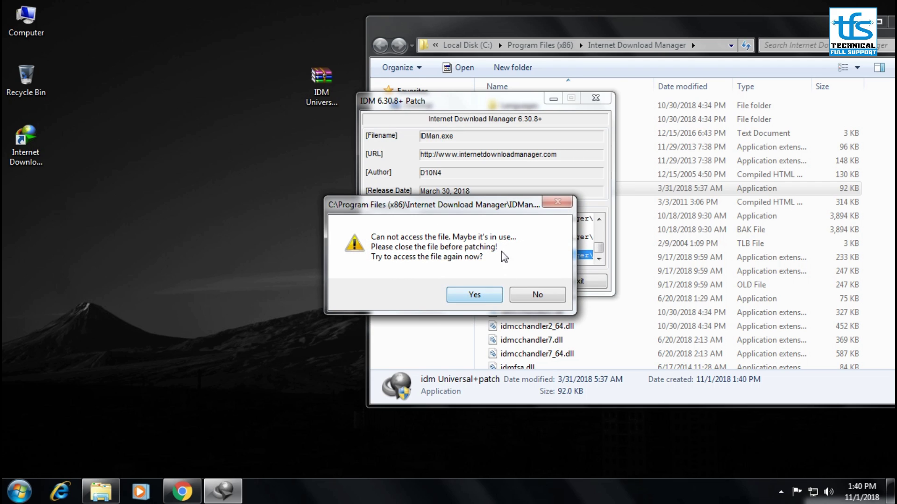
pyautogui.click(538, 295)
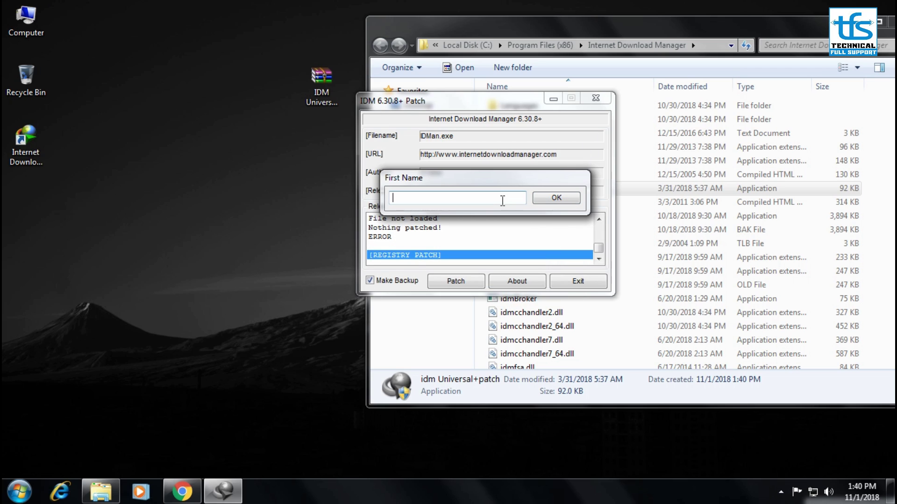
# Enter a first name for the registry patch, leave the last name empty, and close the patch window
pyautogui.write('GUYF')
pyautogui.click(558, 198)
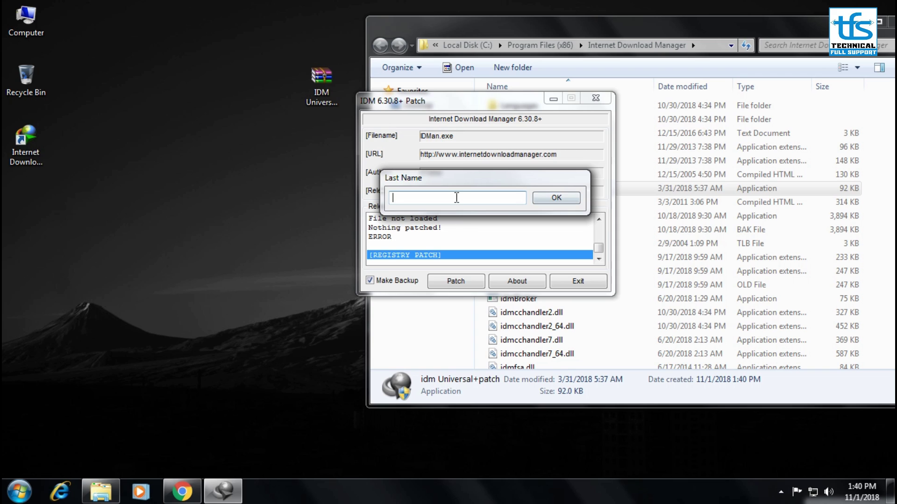
pyautogui.click(558, 197)
pyautogui.click(602, 102)
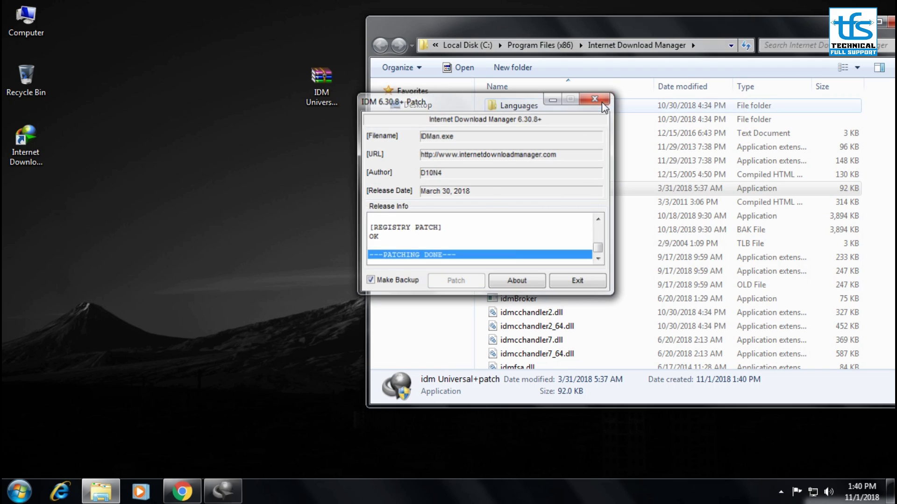
# Exit the Internet Download Manager instance running in the background
pyautogui.click(781, 492)
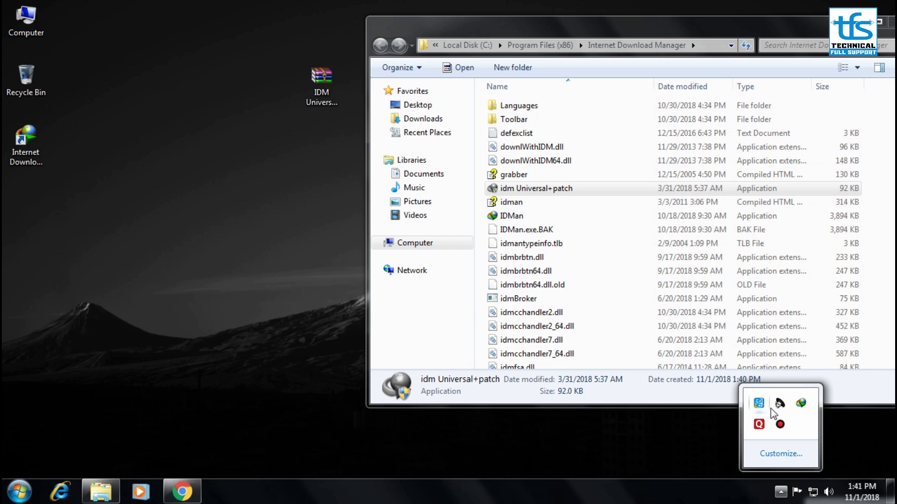
pyautogui.rightClick(802, 408)
pyautogui.click(802, 399)
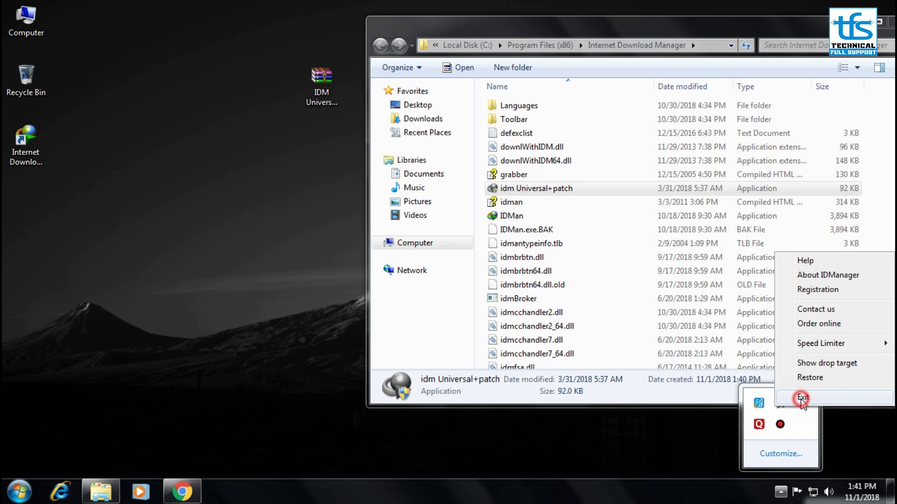
pyautogui.click(802, 399)
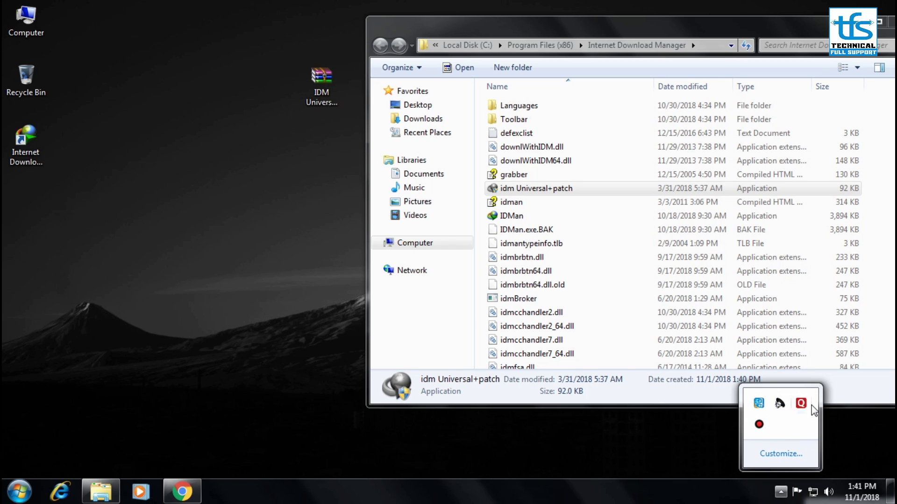
# Run idm Universal+patch again and patch IDMan.exe with Make Backup enabled
pyautogui.rightClick(526, 188)
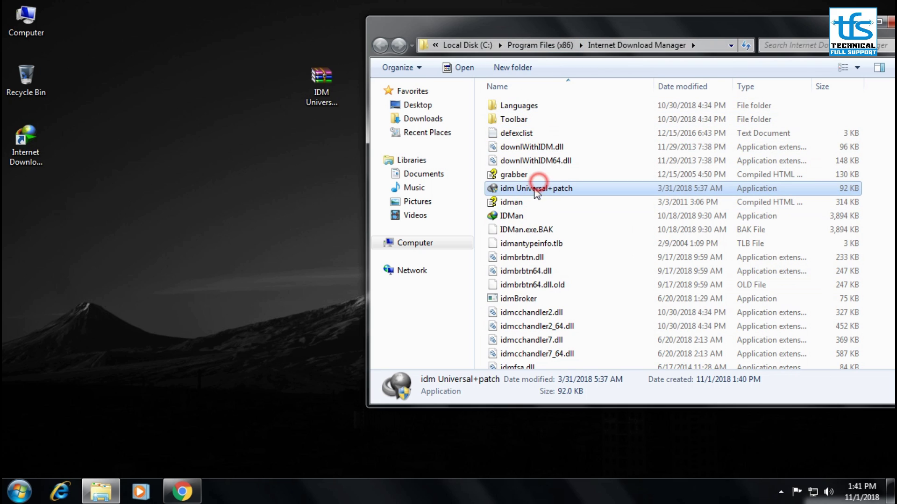
pyautogui.click(554, 194)
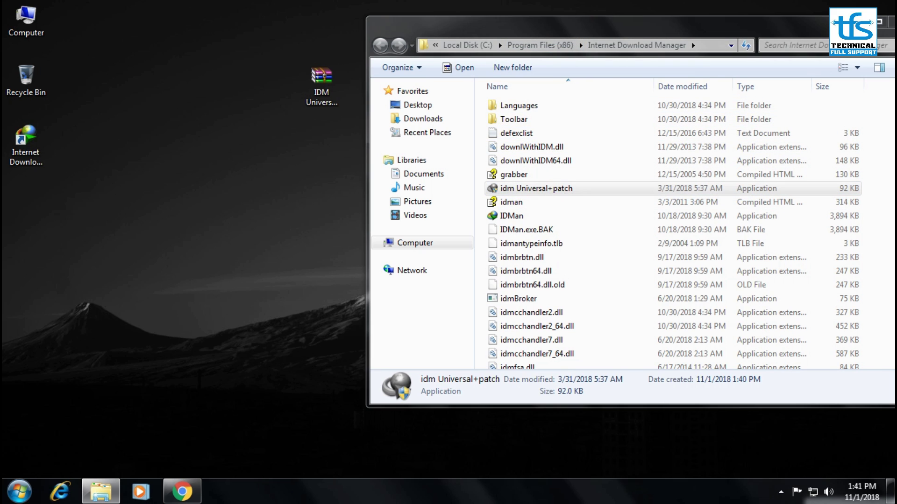
pyautogui.click(423, 326)
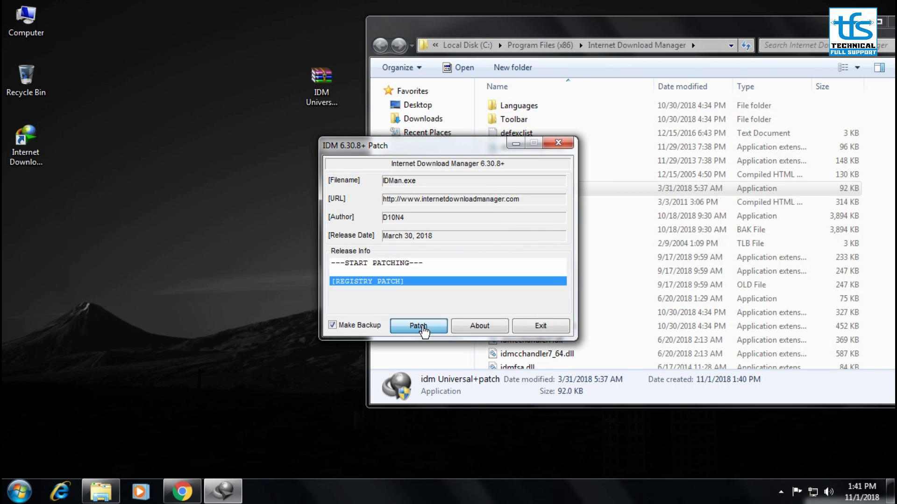
# Enter the first name and last name for the registry patch, review the patch log, and close the patch window
pyautogui.moveTo(431, 232); pyautogui.dragTo(544, 205)
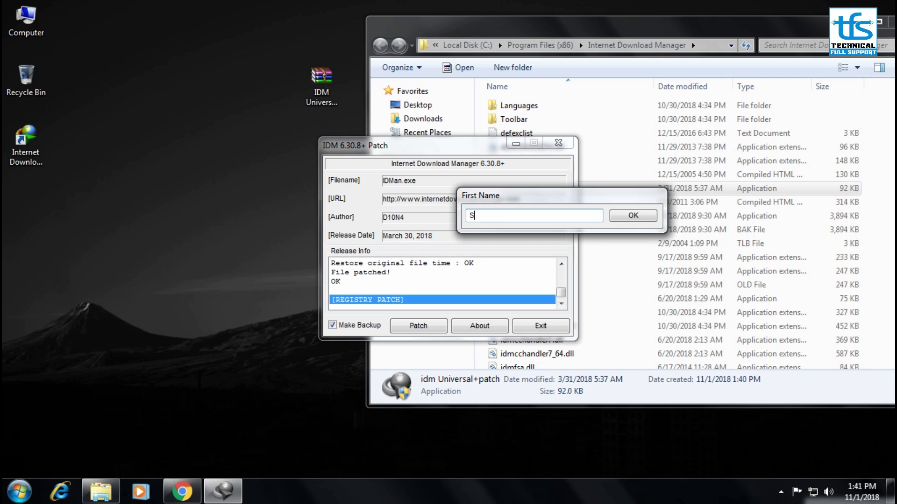
pyautogui.write('S')
pyautogui.click(635, 218)
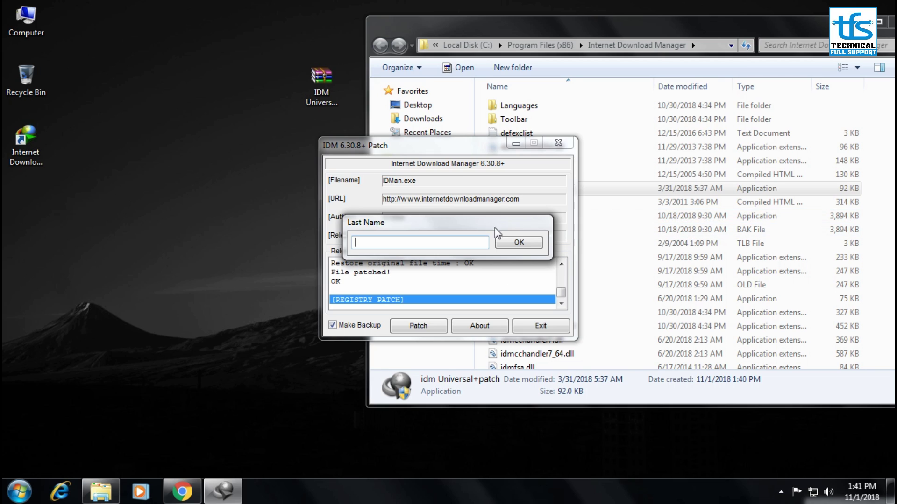
pyautogui.write('KGGFU')
pyautogui.click(522, 242)
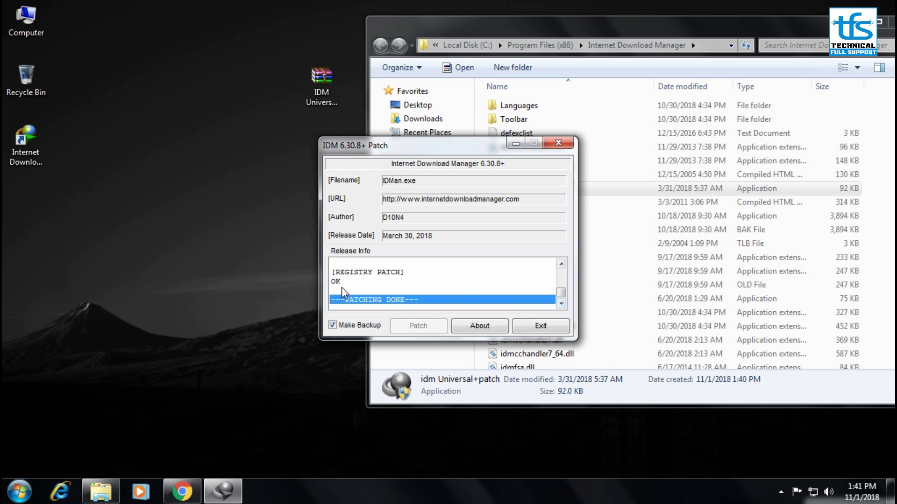
pyautogui.moveTo(561, 299)
pyautogui.mouseDown()
pyautogui.moveTo(564, 290)
pyautogui.moveTo(563, 299)
pyautogui.mouseUp()
pyautogui.click(562, 145)
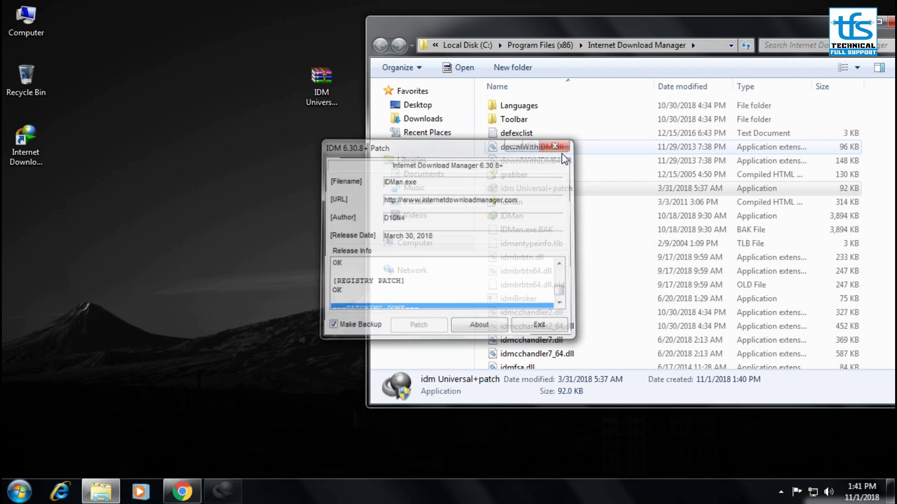
# Look over the Quick Heal options without changing them, and close the Internet Download Manager folder
pyautogui.moveTo(701, 24); pyautogui.dragTo(619, 31)
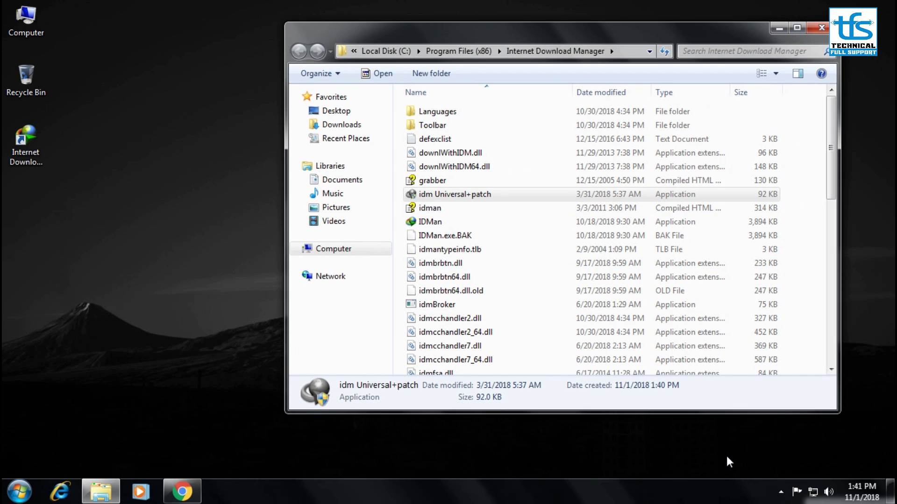
pyautogui.click(780, 492)
pyautogui.rightClick(801, 406)
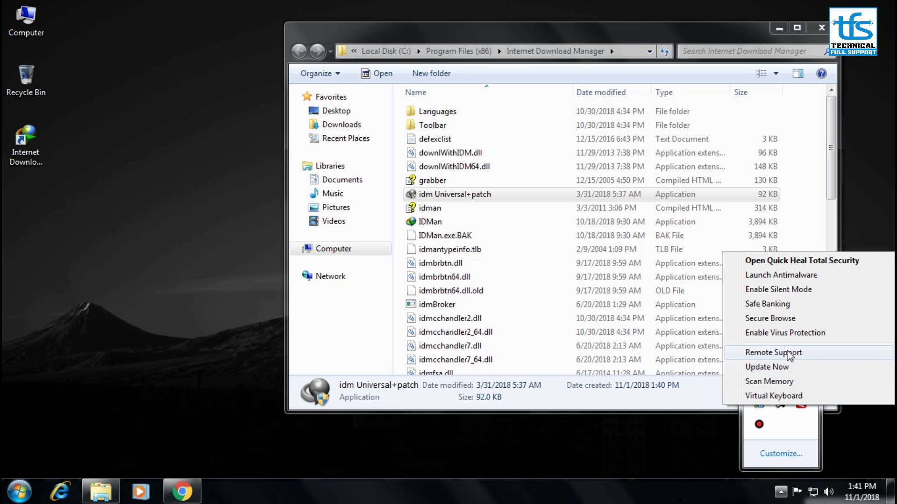
pyautogui.click(456, 198)
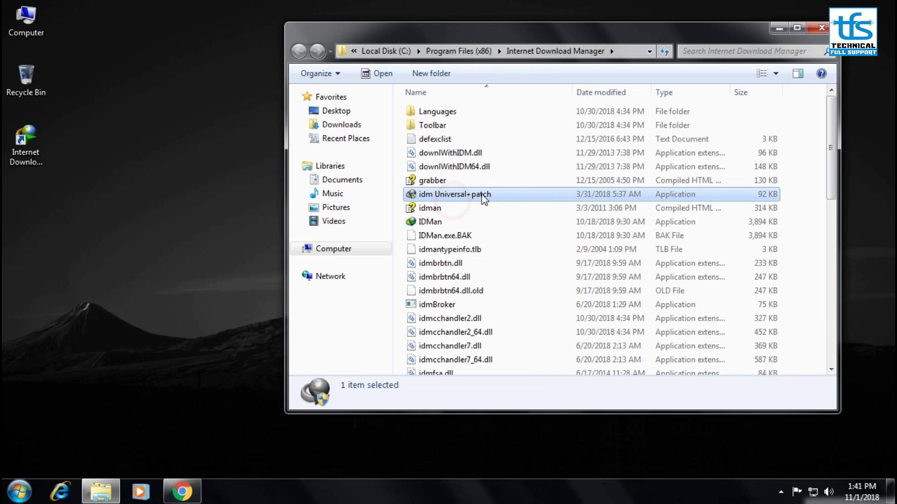
pyautogui.click(823, 30)
# Launch Internet Download Manager from its desktop shortcut
pyautogui.click(19, 154)
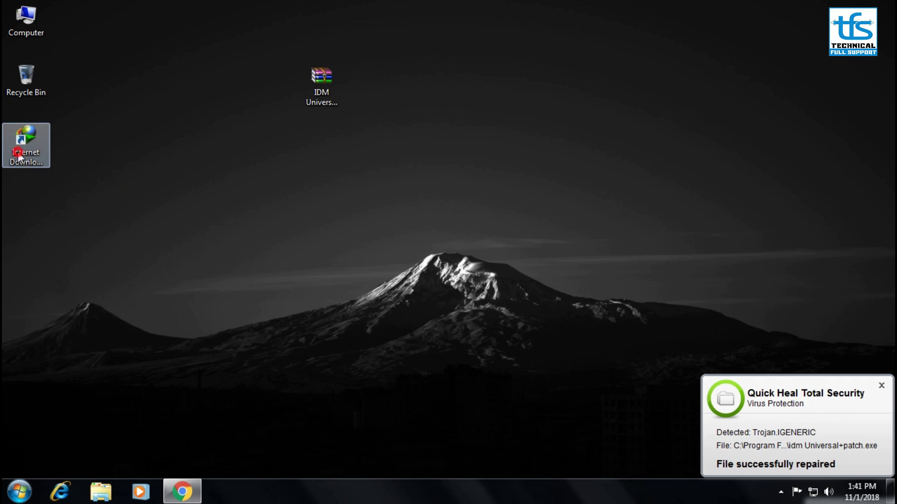
pyautogui.click(35, 145)
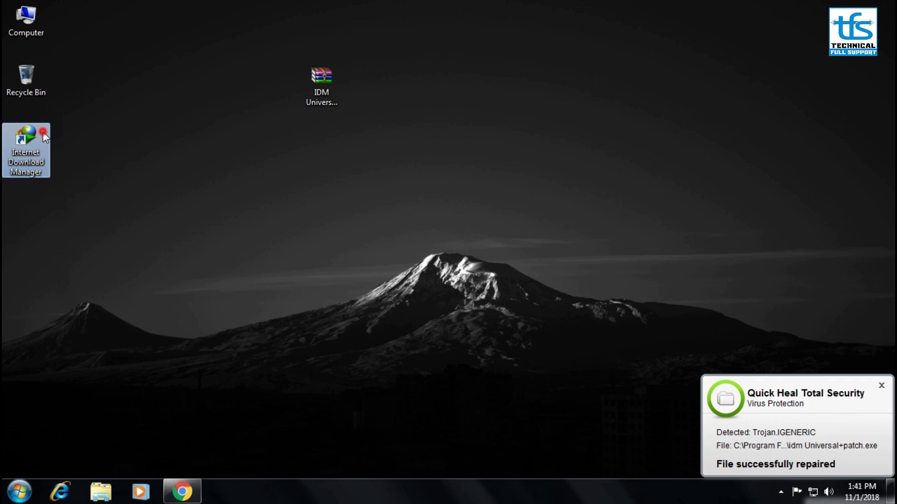
pyautogui.doubleClick(32, 164)
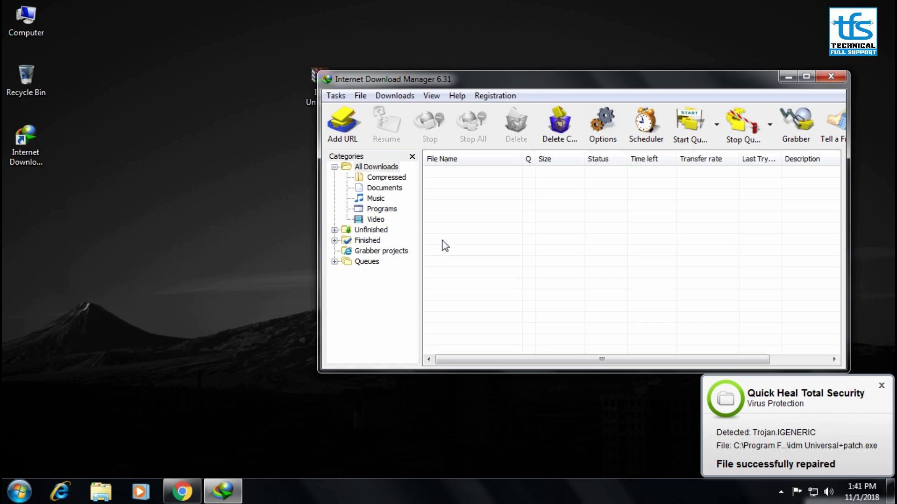
# Move the Internet Download Manager window aside, dismiss the Quick Heal notification, and check the program's registration and help commands
pyautogui.moveTo(548, 85); pyautogui.dragTo(334, 84)
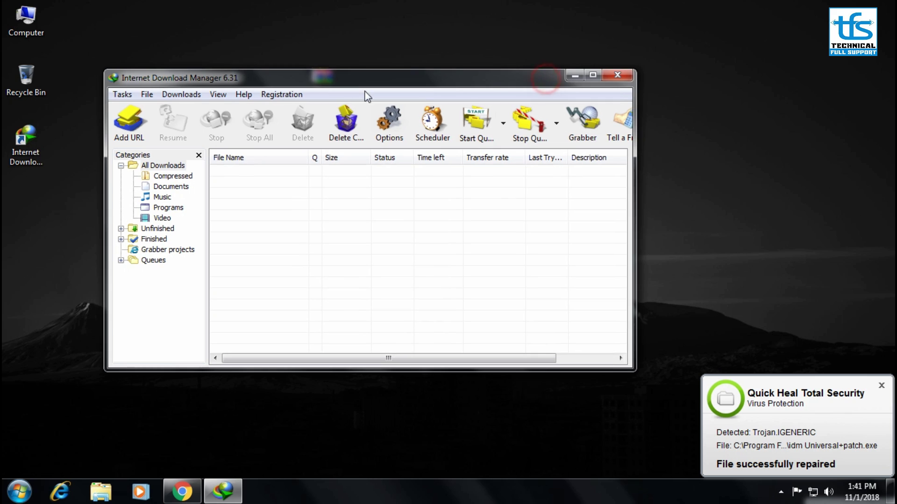
pyautogui.click(881, 385)
pyautogui.click(281, 94)
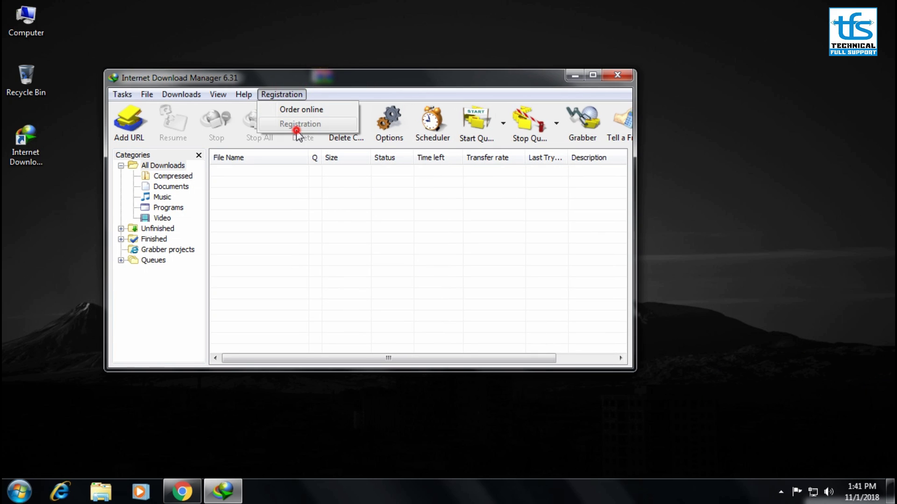
pyautogui.click(316, 123)
pyautogui.moveTo(242, 93)
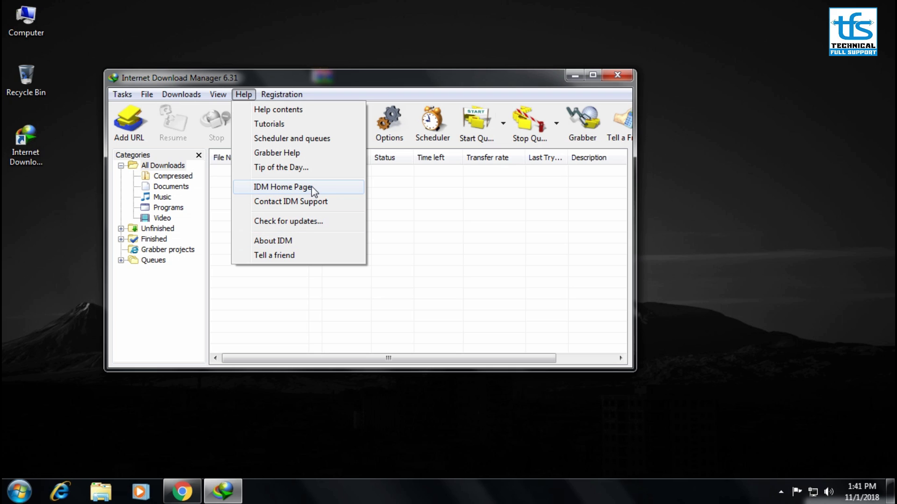
# Move the Internet Download Manager window toward the middle of the desktop and refresh the desktop
pyautogui.moveTo(355, 87); pyautogui.dragTo(446, 93)
pyautogui.rightClick(416, 27)
pyautogui.click(434, 65)
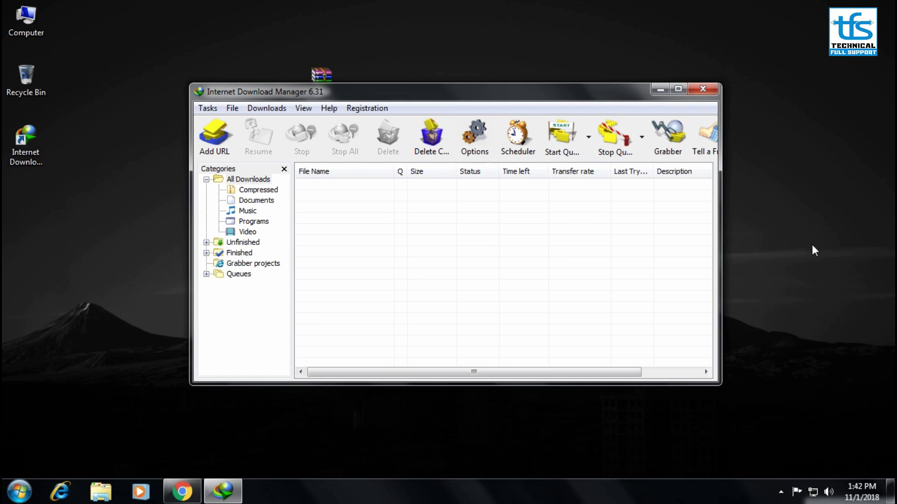
# Check the version and licence details in the About IDM information, and close it
pyautogui.click(366, 108)
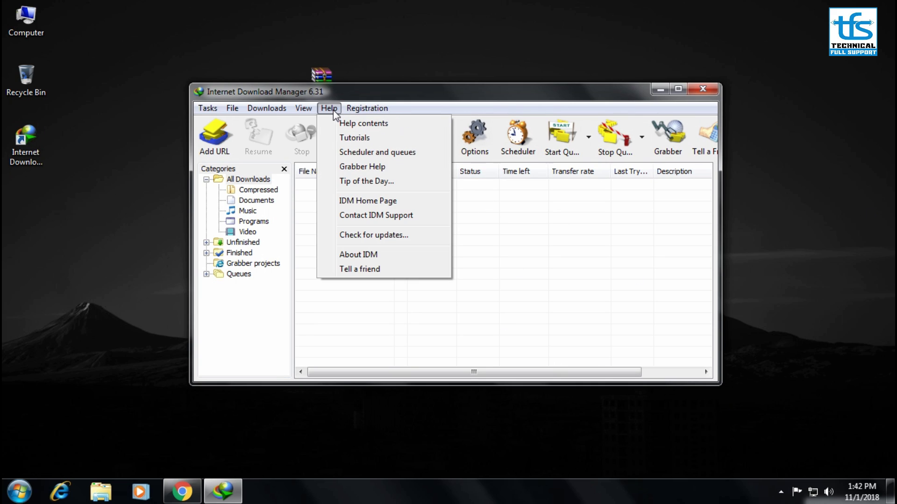
pyautogui.click(365, 258)
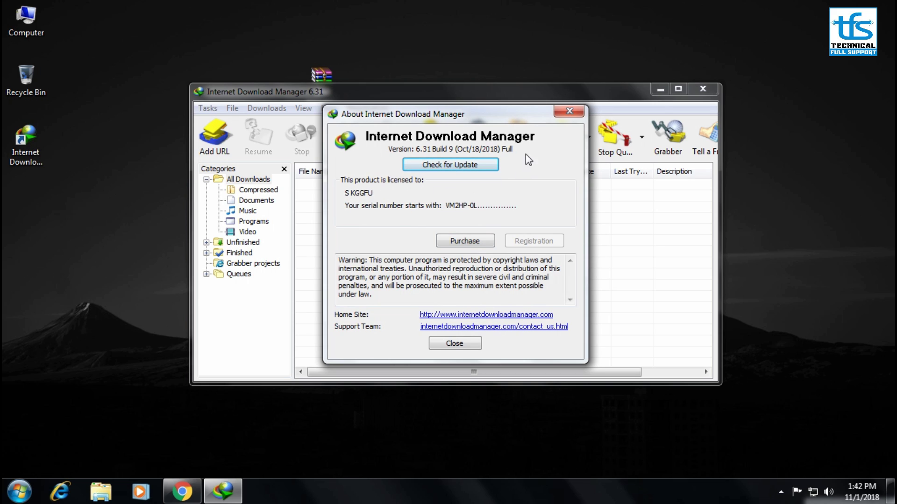
pyautogui.click(469, 348)
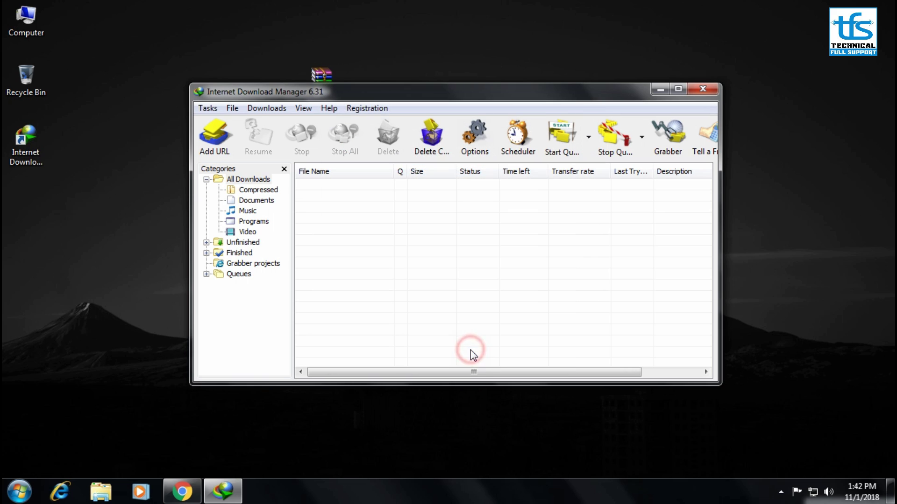
pyautogui.click(367, 108)
pyautogui.click(450, 92)
# Glance at the download page in Chrome, minimize the browser, and close Internet Download Manager
pyautogui.click(183, 491)
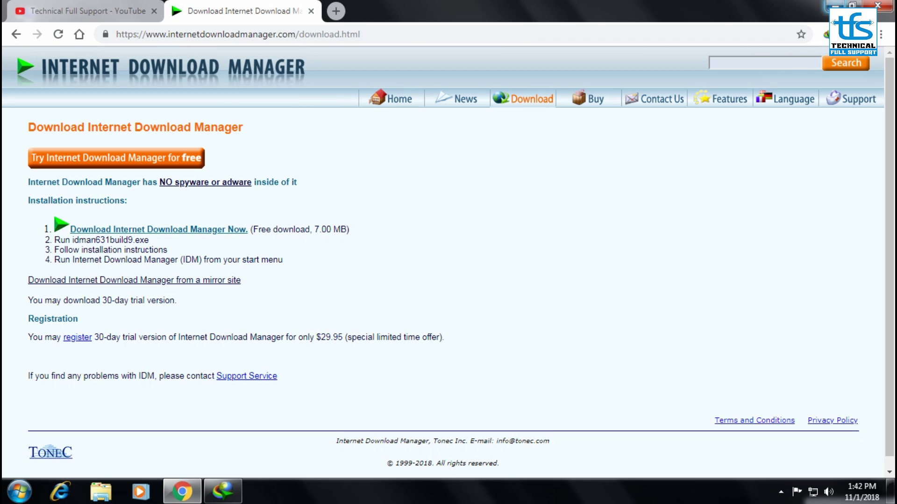
pyautogui.click(834, 6)
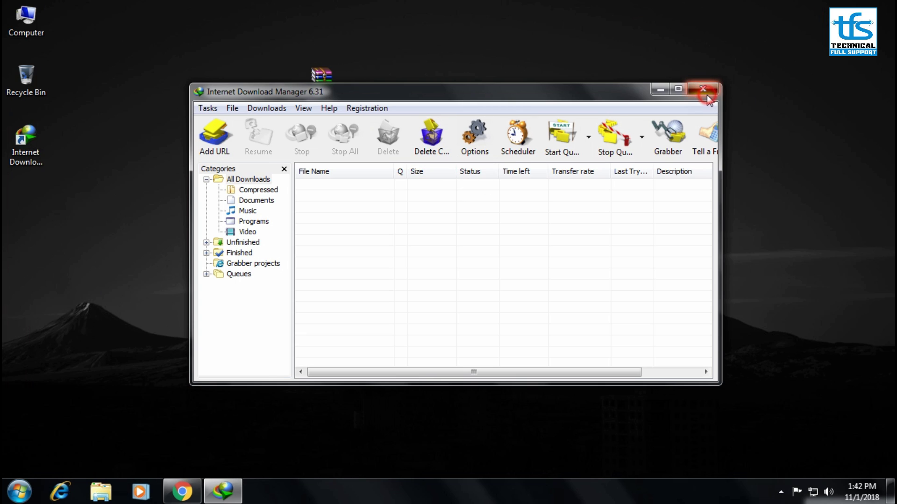
pyautogui.click(708, 94)
# Switch to Chrome and look over the uploaded videos on the Technical Full Support YouTube channel
pyautogui.click(182, 491)
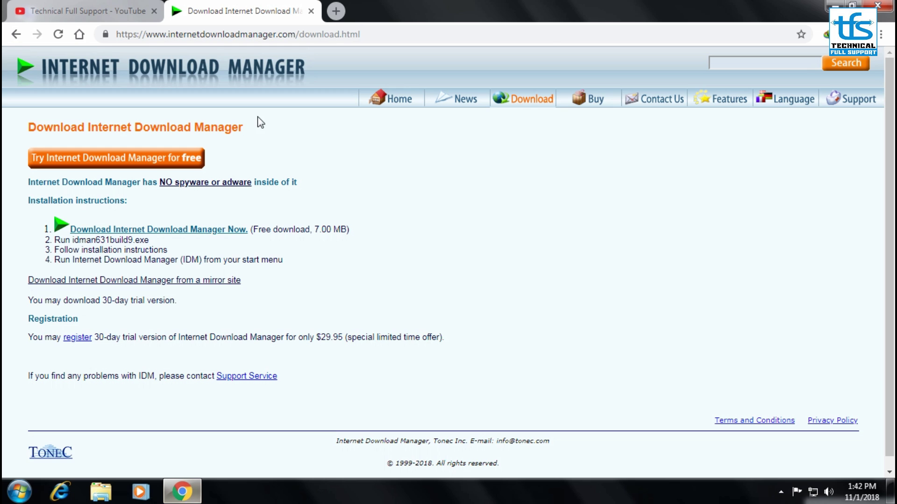
pyautogui.click(120, 4)
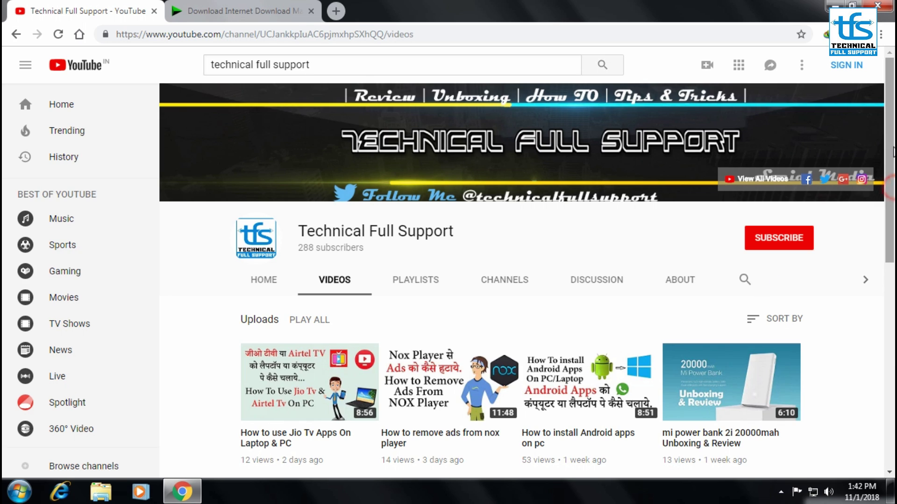
pyautogui.scroll(-3, 893, 152)
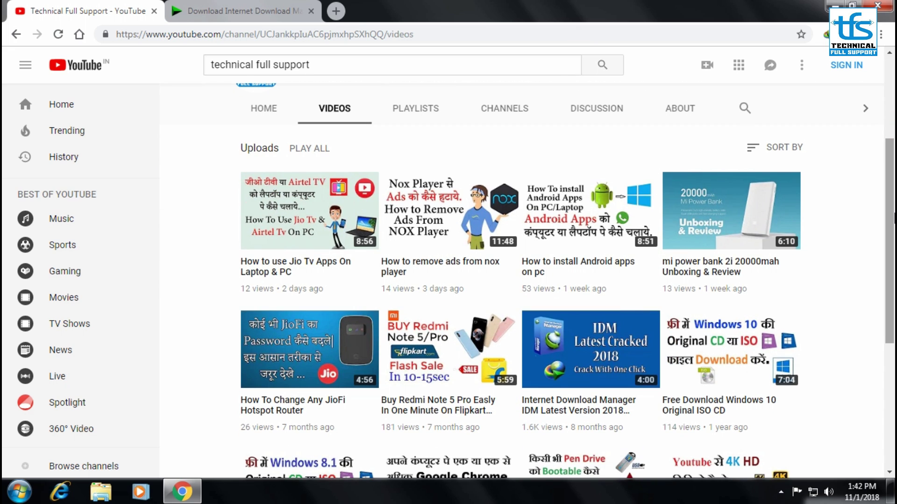
pyautogui.scroll(3, 878, 131)
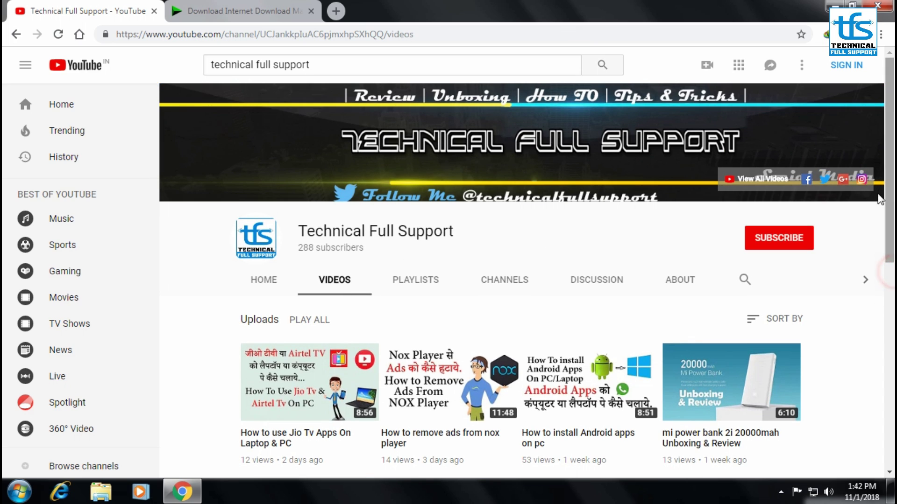